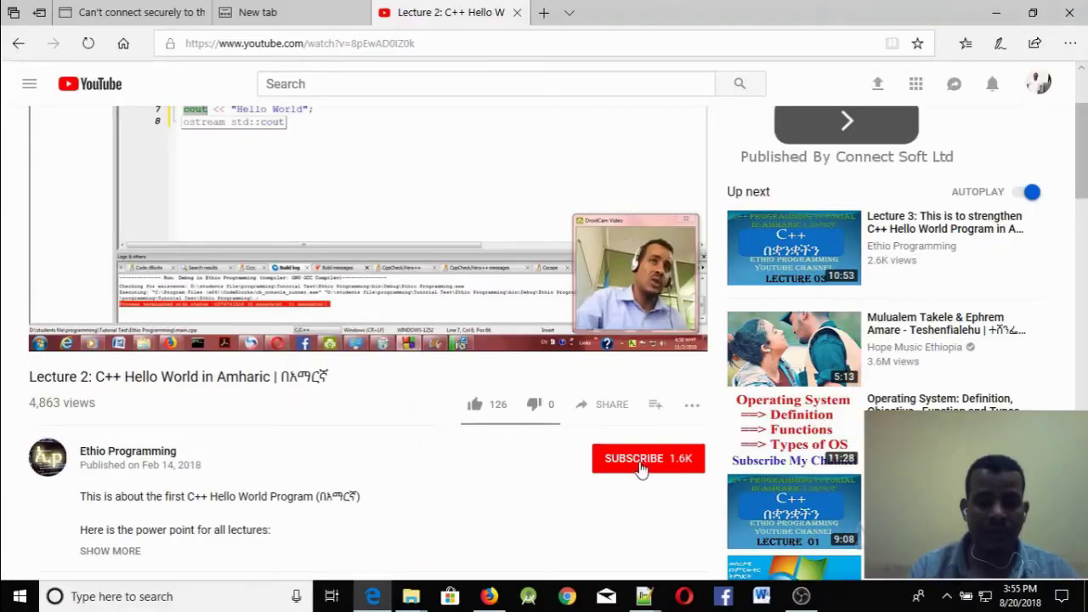
- Subscribe to the YouTube channel behind the C++ Hello World lecture
left_click(642, 467)
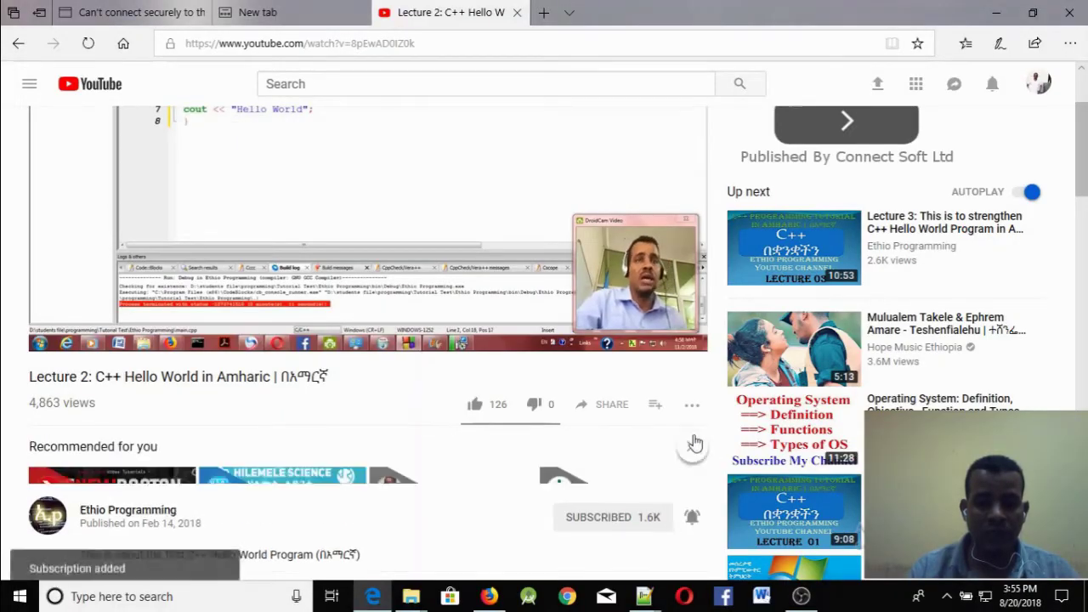
scroll(681, 472, "down", 3)
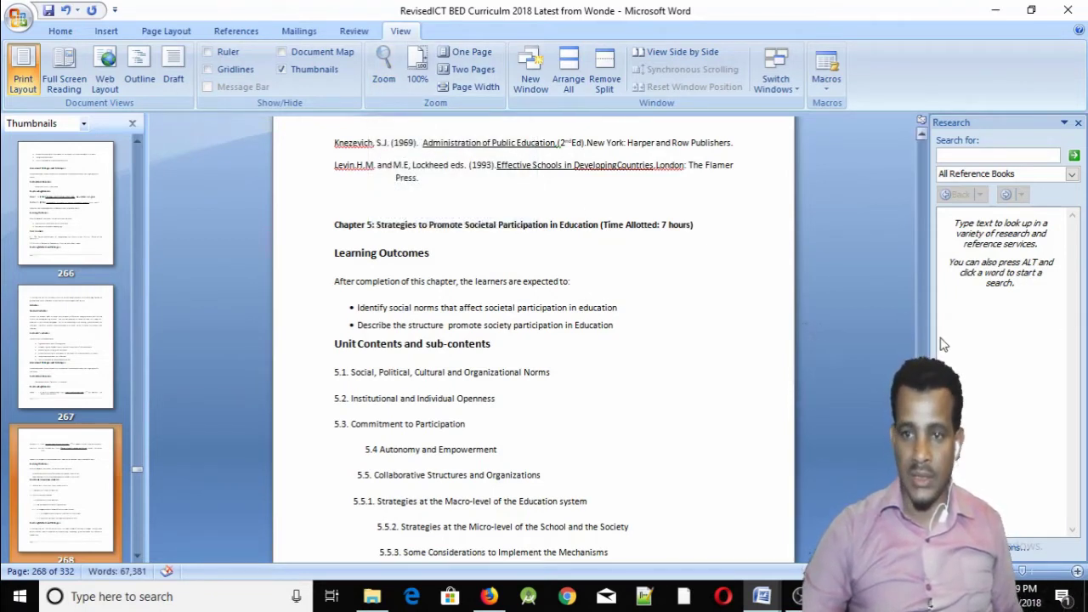
- Restore Word to a smaller window, set the curriculum zoom to 110%, and shift it right
left_click(1032, 11)
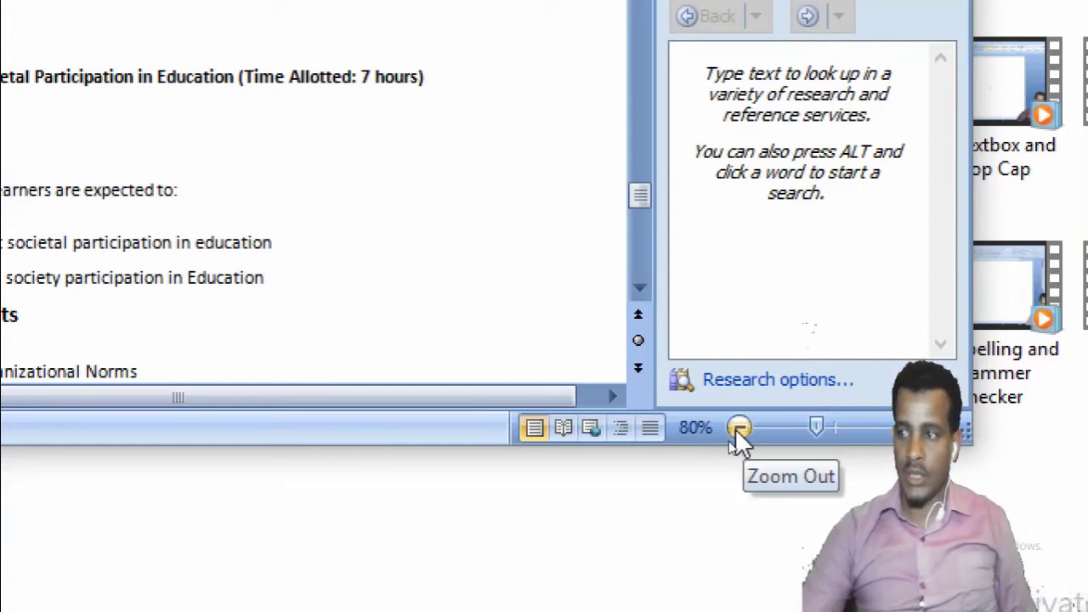
left_click(739, 428)
left_click(739, 428)
left_click(739, 427)
left_click(739, 428)
left_click(739, 427)
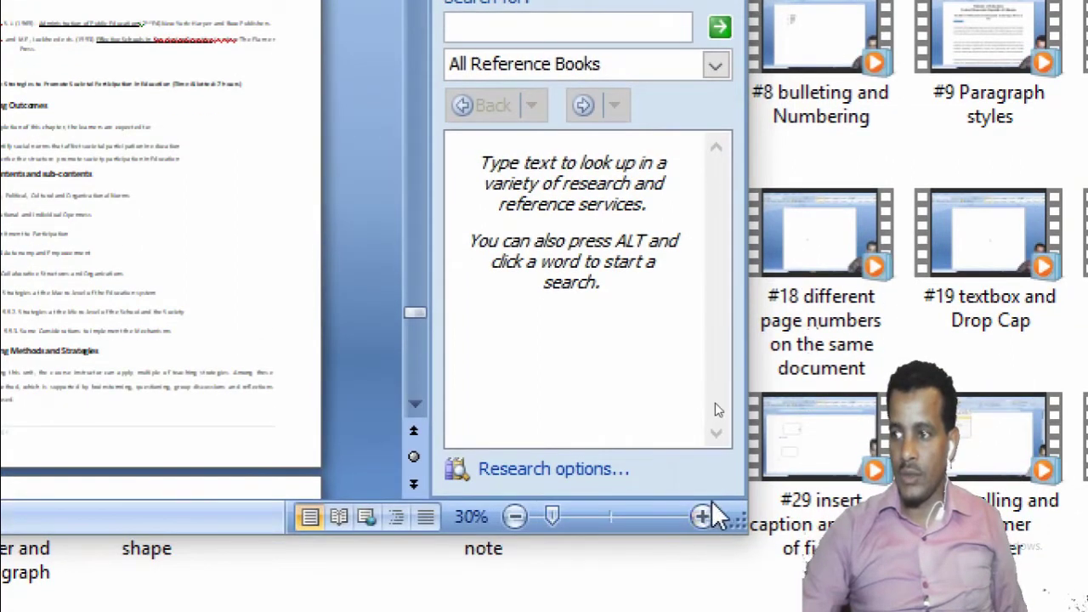
left_click(703, 516)
left_click(704, 516)
left_click(703, 516)
left_click(704, 517)
left_click(704, 517)
left_click(704, 517)
left_click(704, 517)
left_click(704, 517)
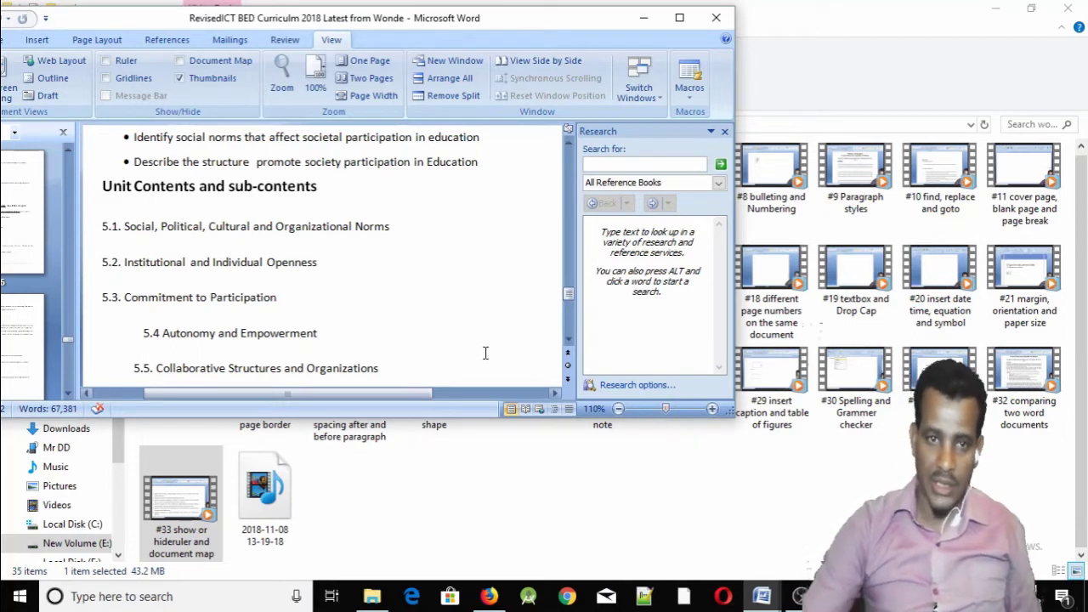
left_click_drag(563, 18, 763, 42)
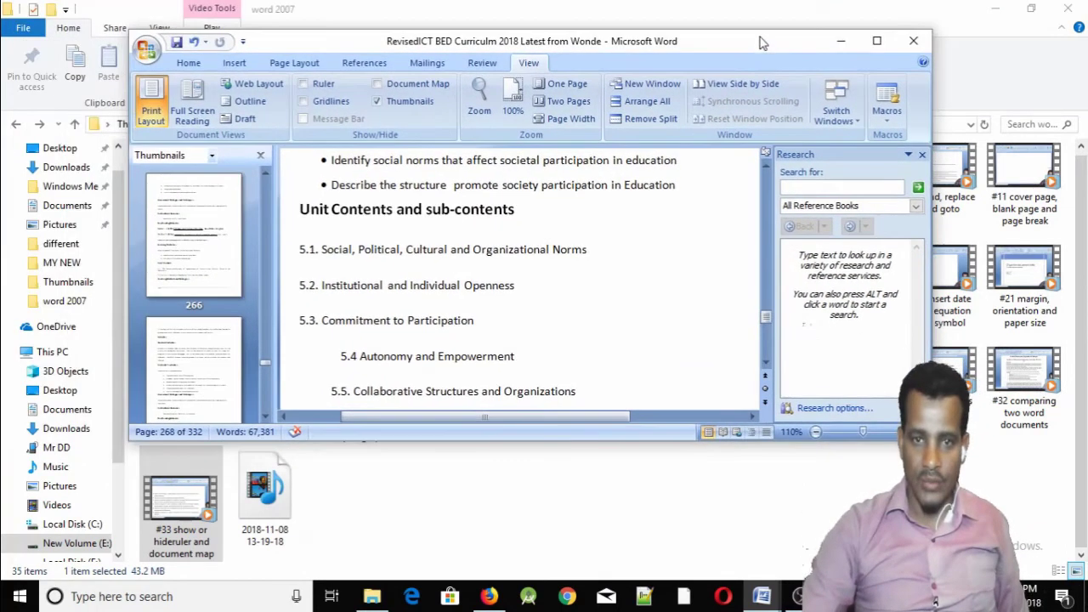
- Show pages 267 and 268 in Two Pages view and maximize the Word window
left_click(481, 100)
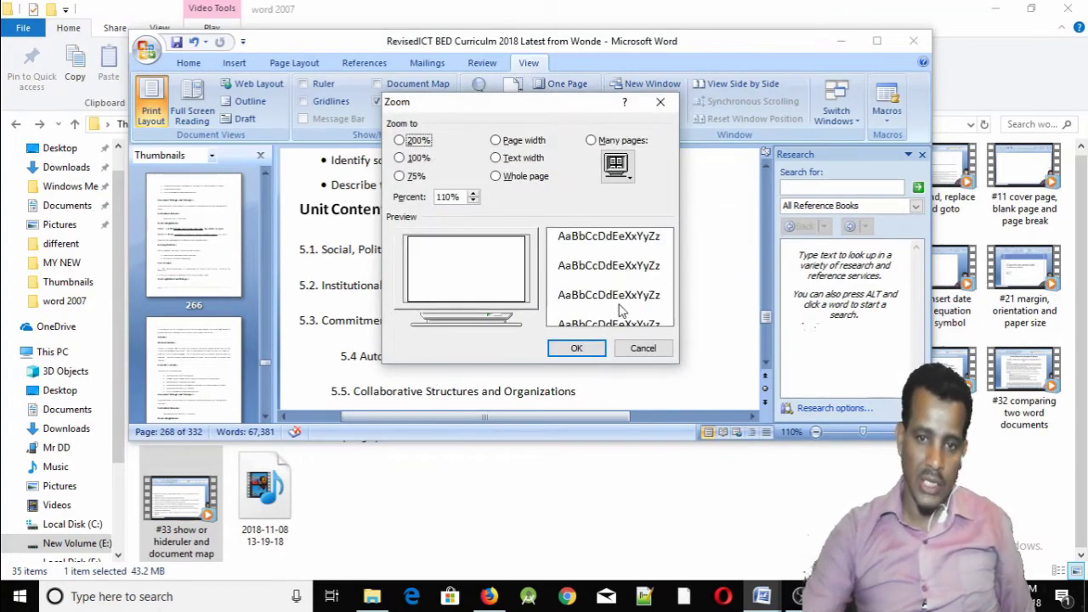
left_click(660, 102)
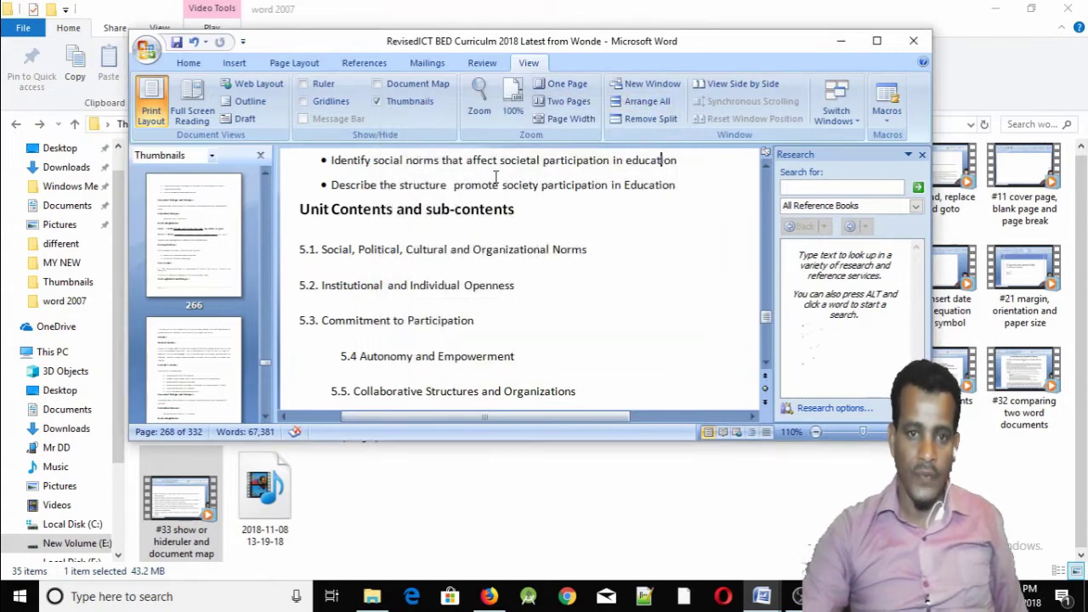
left_click(562, 101)
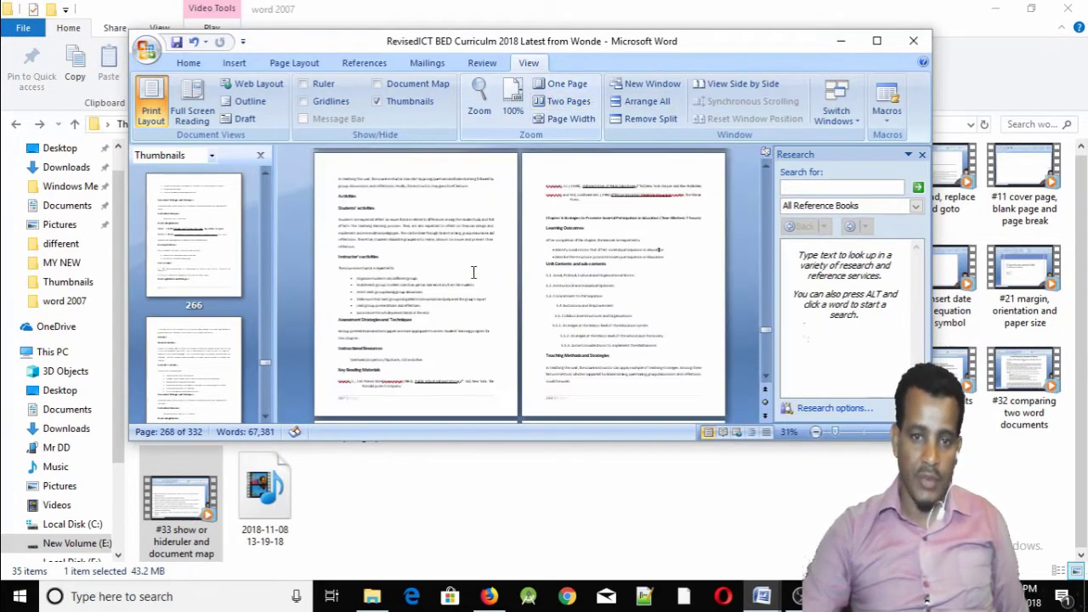
left_click(876, 41)
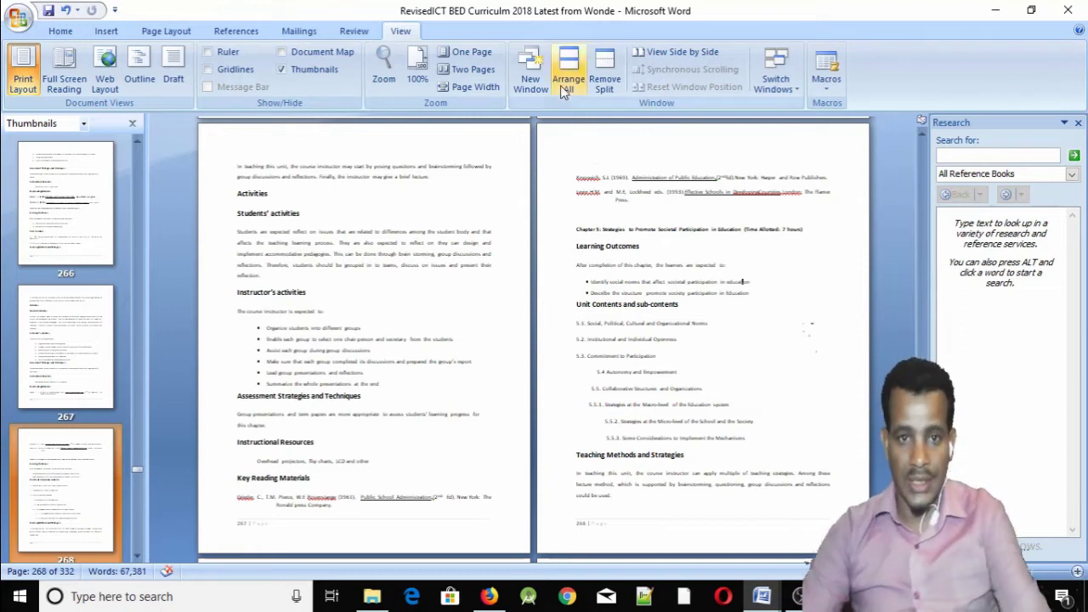
- Show page 268 at Page Width and turn off the Thumbnails pane
left_click(475, 60)
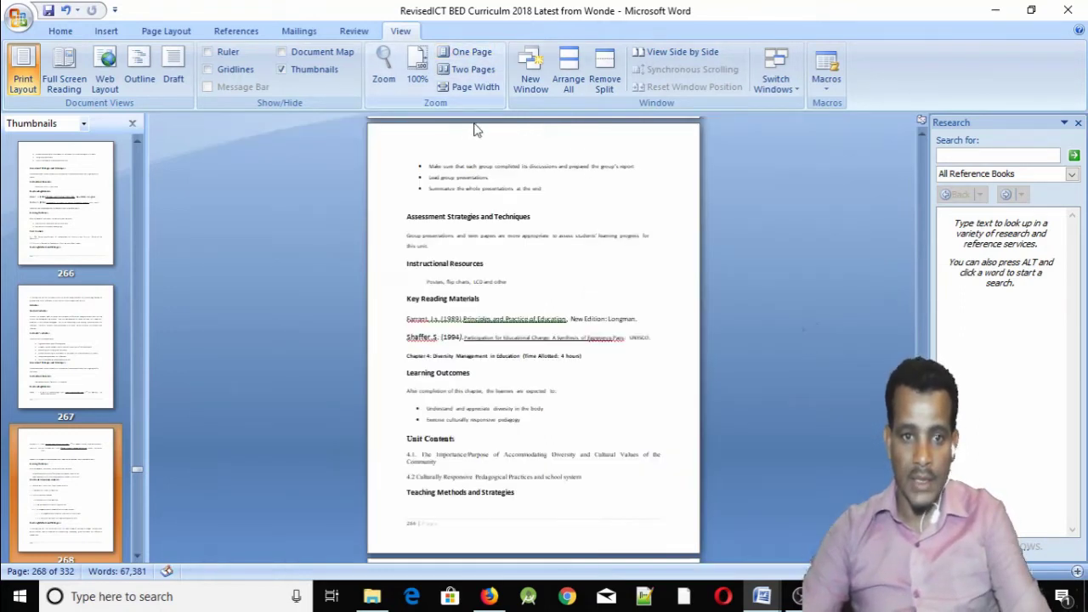
left_click(461, 90)
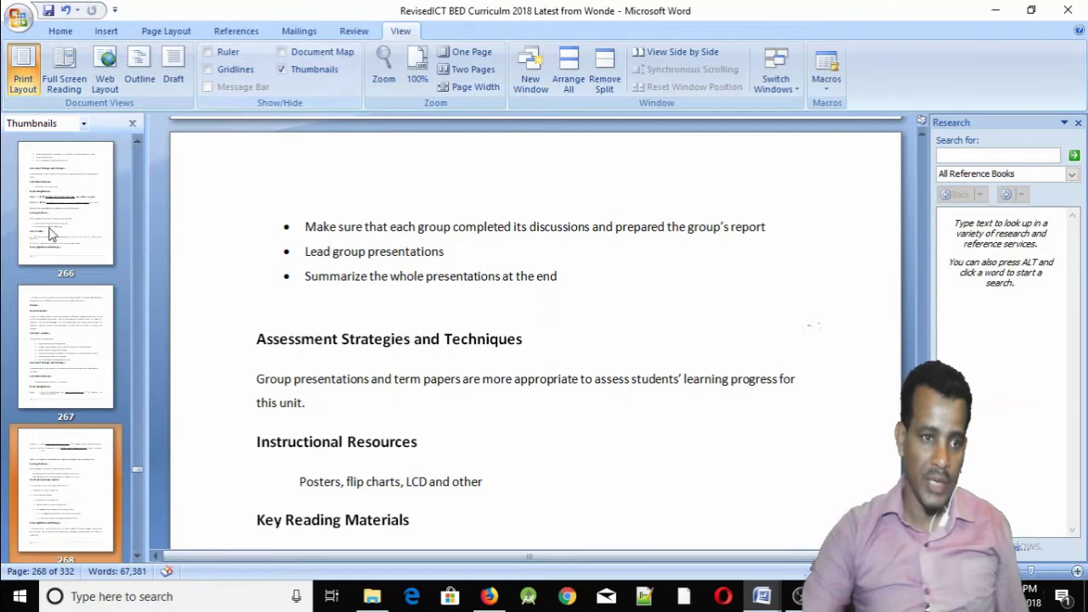
left_click(306, 69)
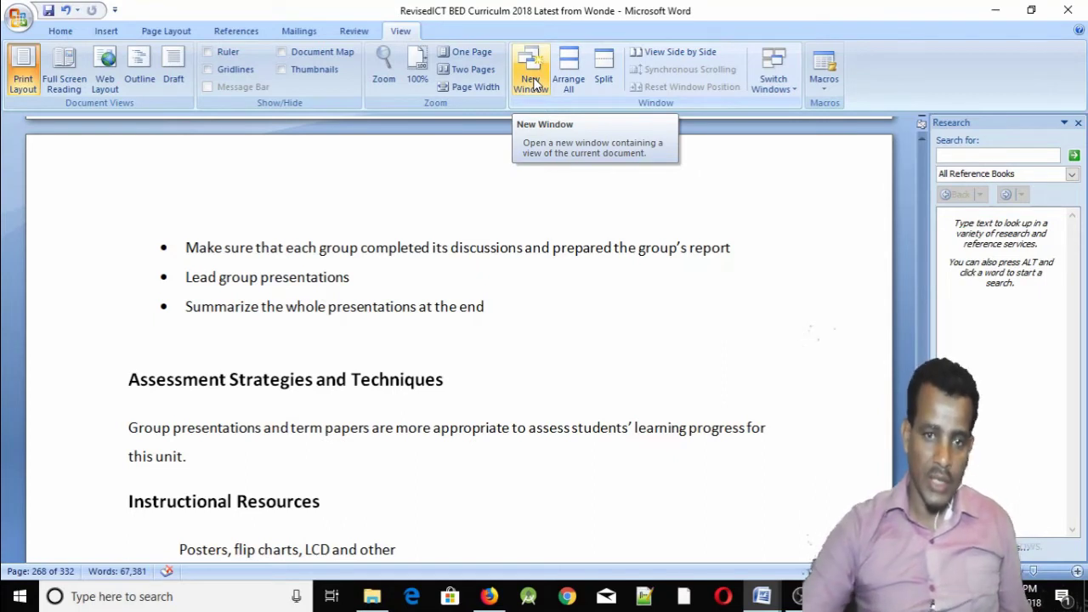
- Open a second curriculum window (:2) and tile all Word windows with Arrange All
left_click(530, 82)
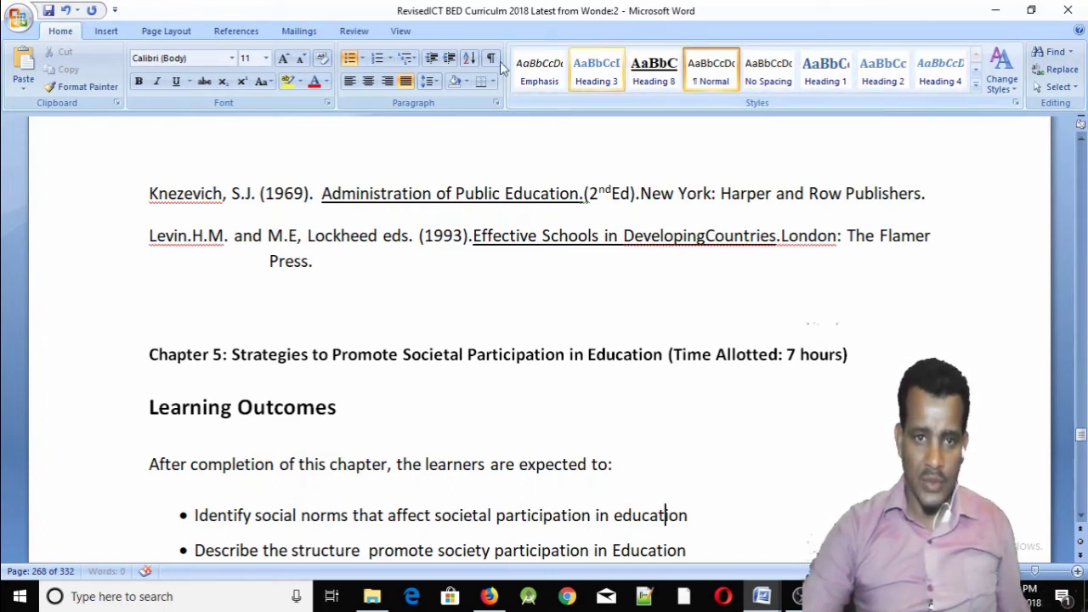
scroll(527, 76, "down", 6)
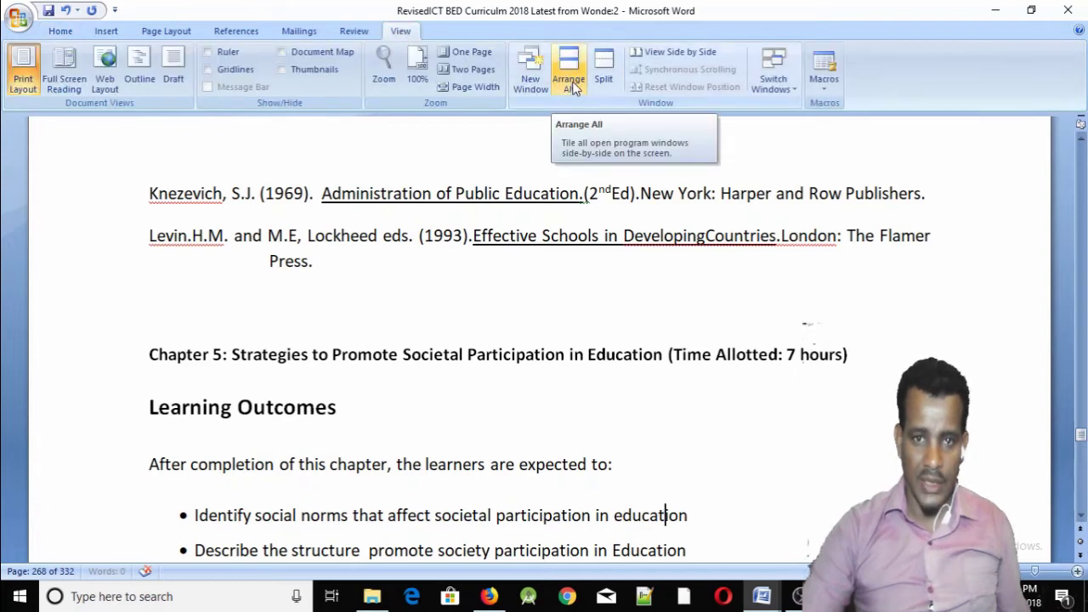
left_click(574, 87)
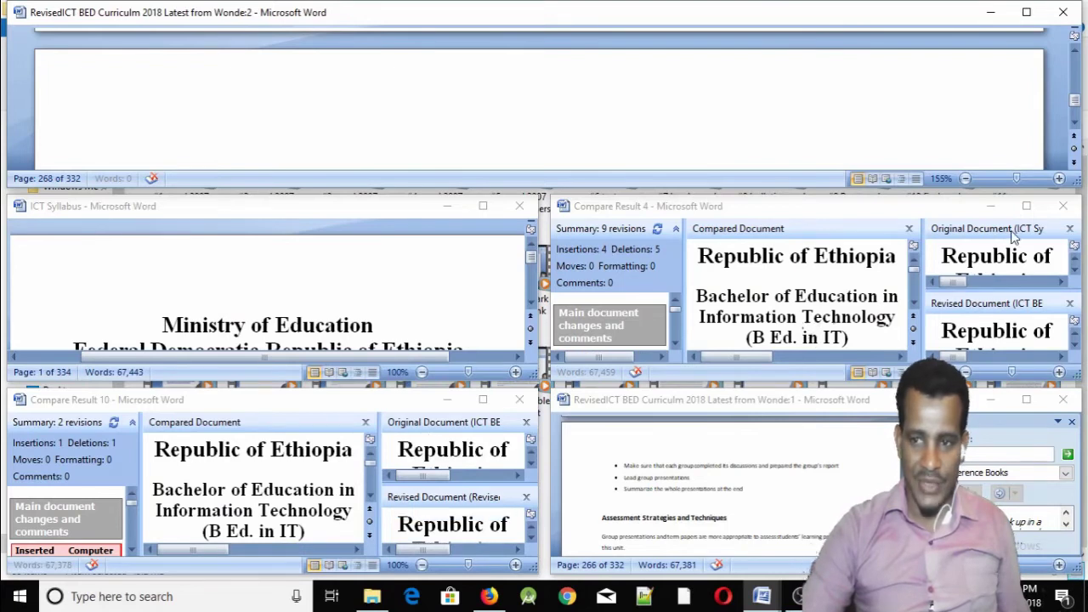
- Close the second curriculum window and Compare Result 4 without saving
left_click(1063, 14)
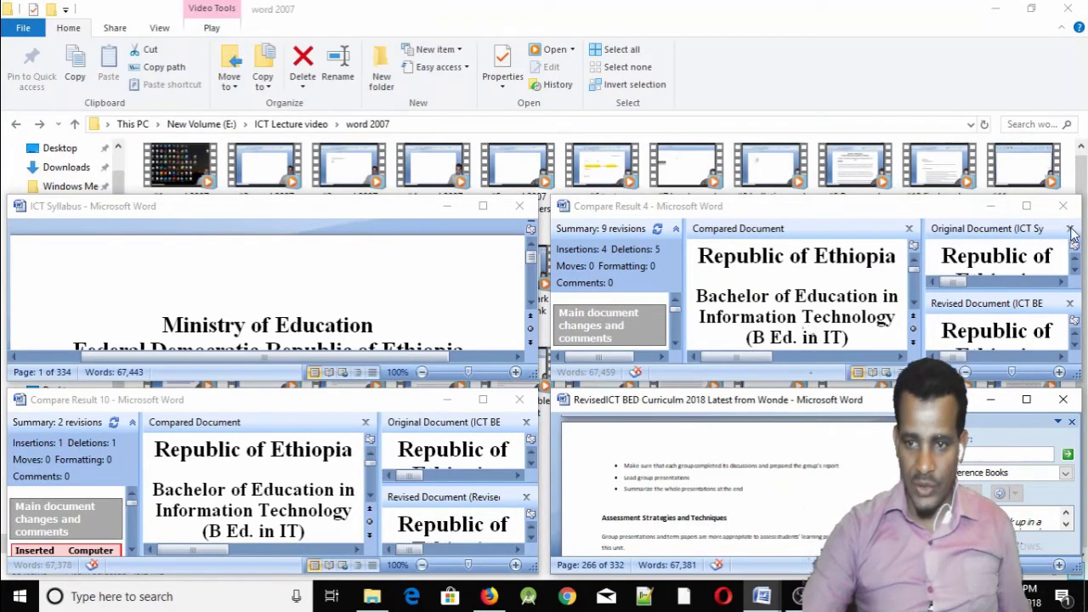
left_click(1073, 237)
left_click(1063, 206)
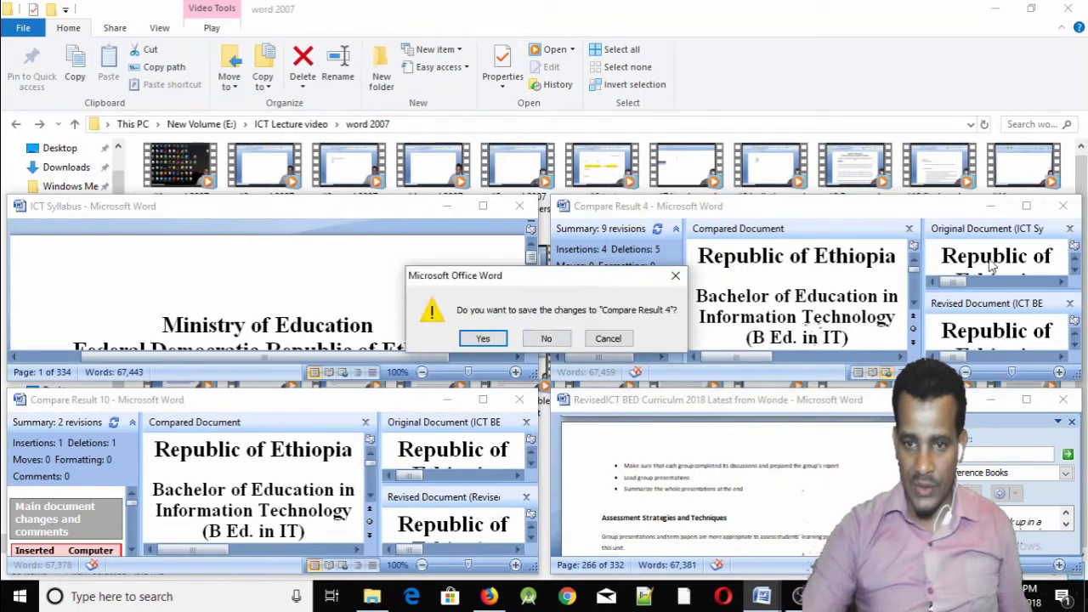
left_click(544, 338)
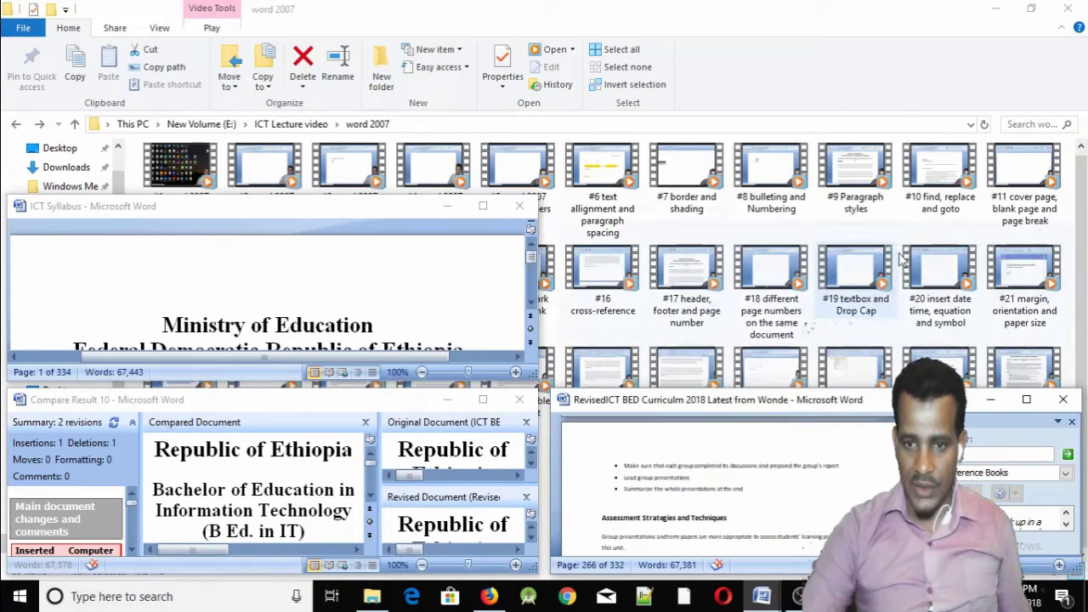
- Close the curriculum and Compare Result 10 unsaved, then maximize the ICT Syllabus window
left_click(1063, 400)
left_click(545, 338)
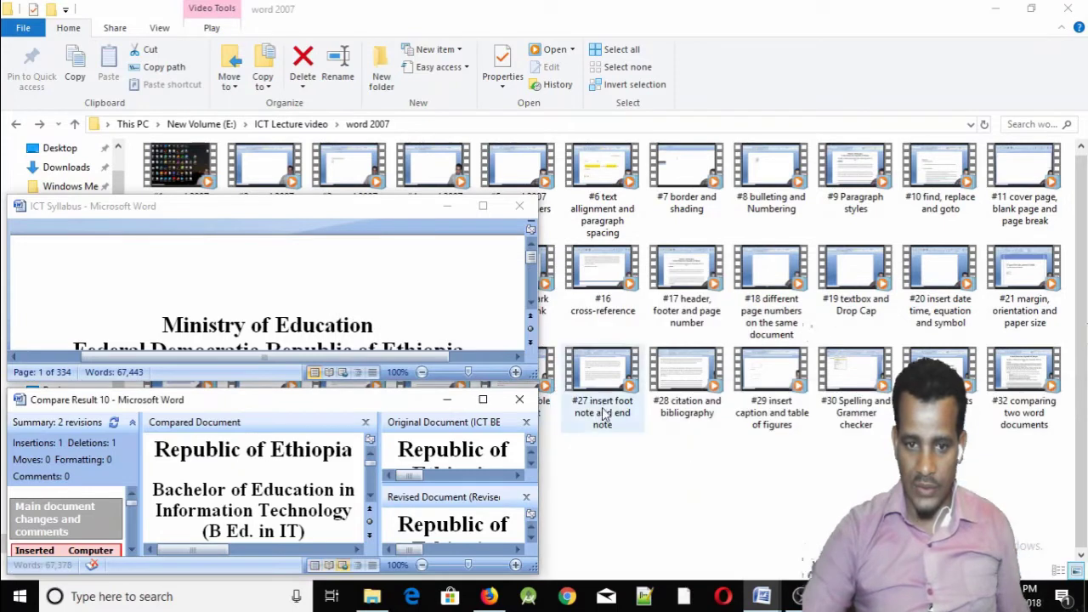
left_click(520, 400)
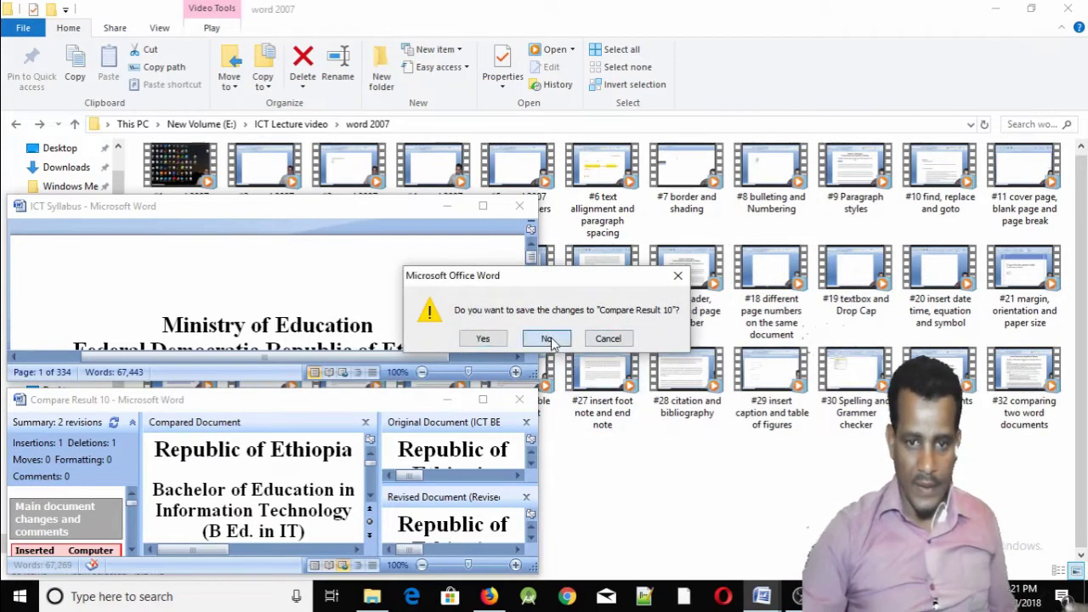
left_click(546, 339)
left_click_drag(357, 209, 630, 139)
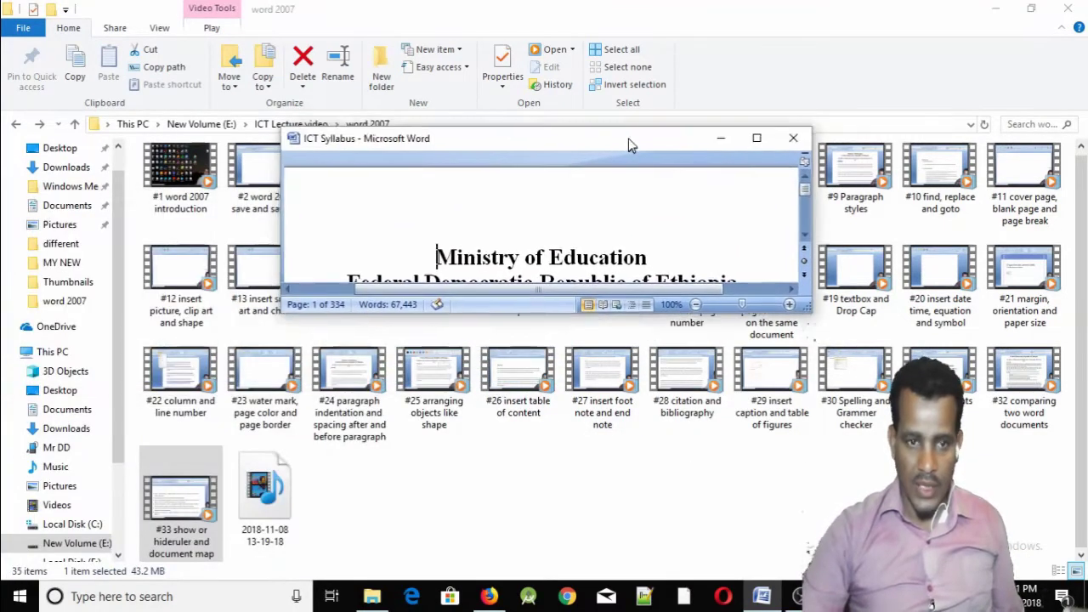
left_click(756, 138)
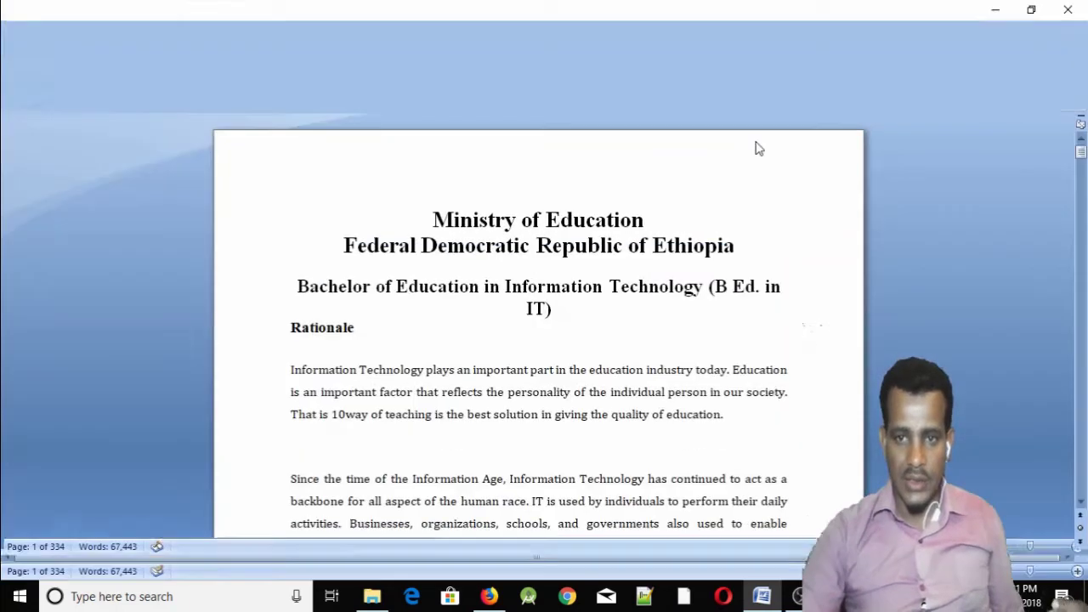
- Open a second ICT Syllabus window and tile windows :1 and :2 with Arrange All
left_click(400, 31)
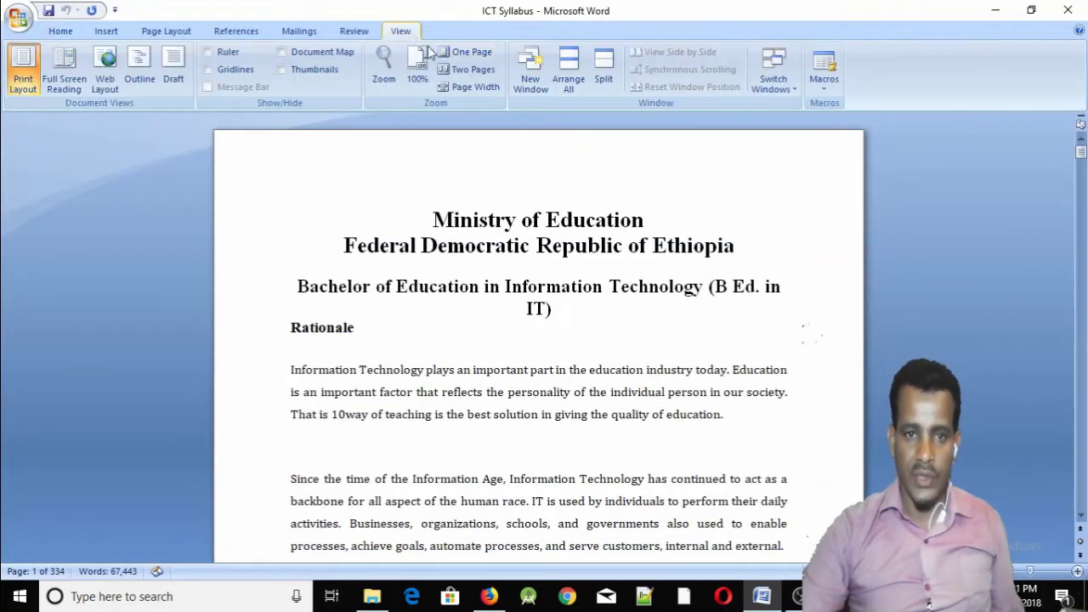
left_click(530, 80)
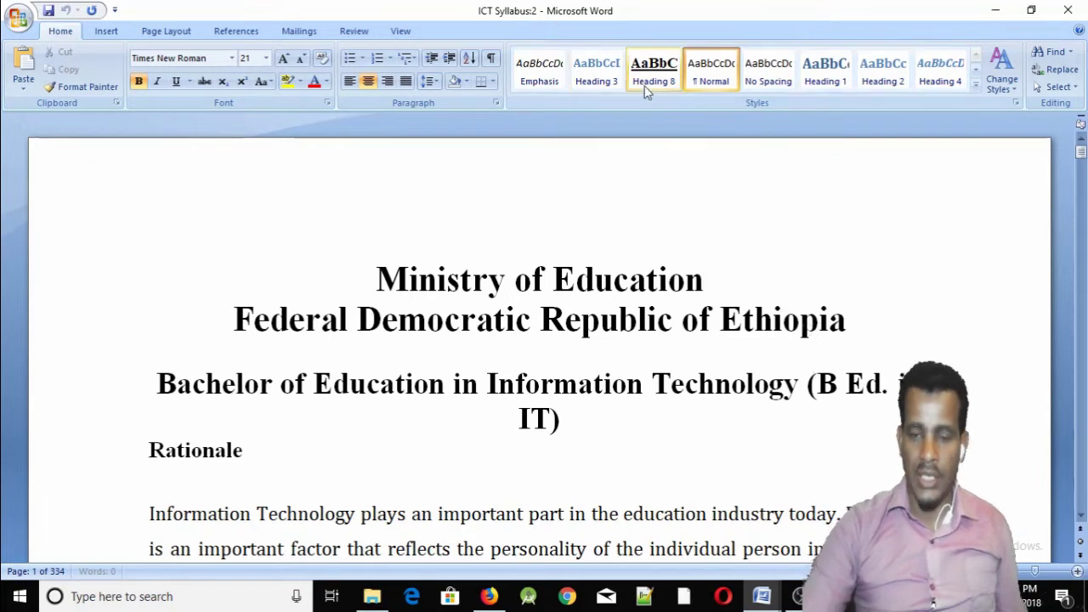
left_click(400, 31)
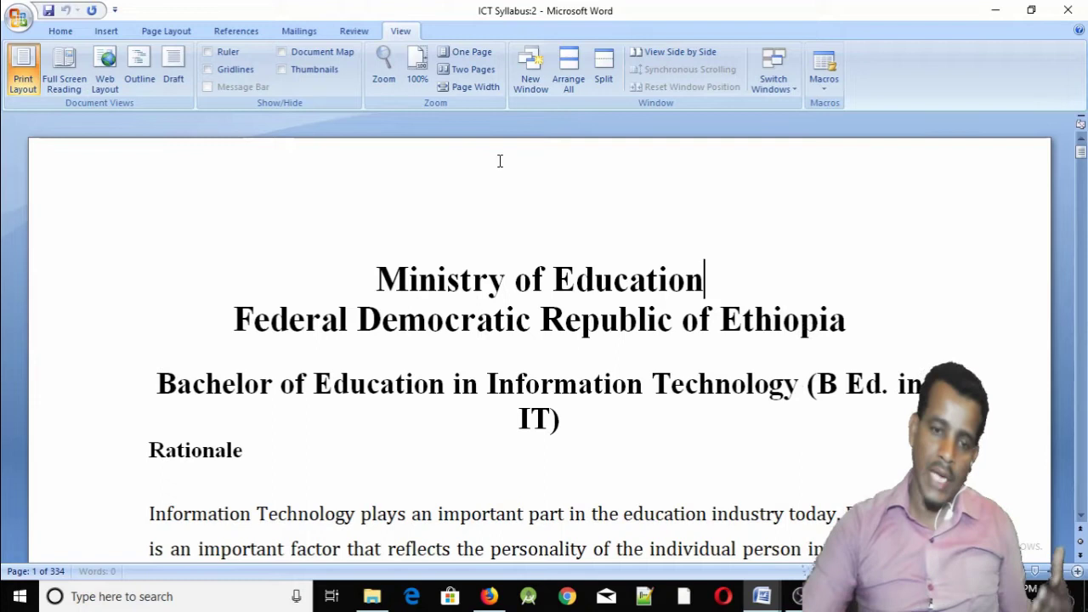
left_click(379, 281)
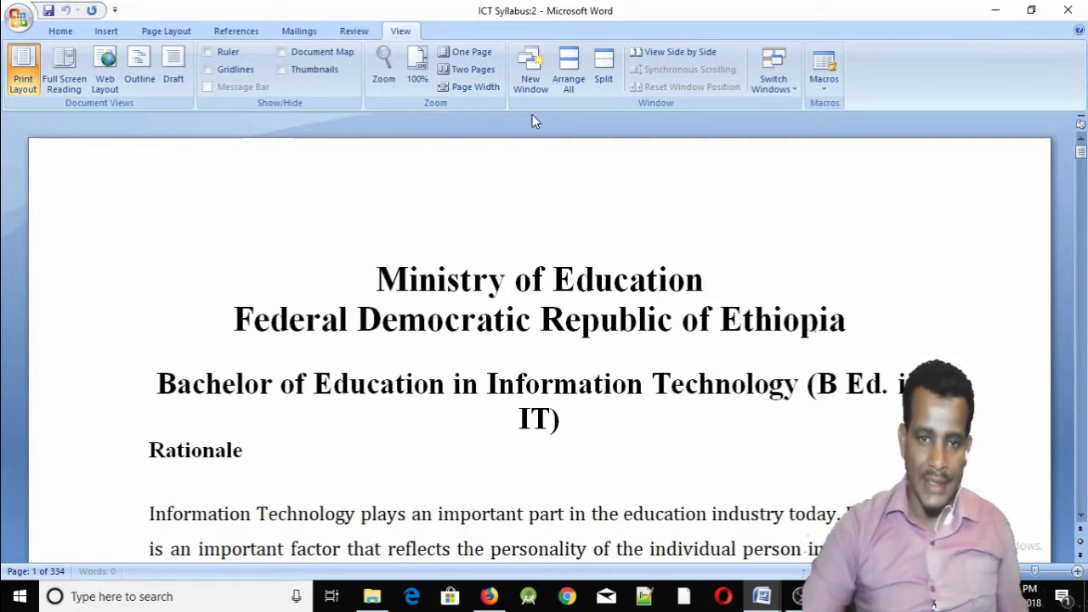
left_click(568, 75)
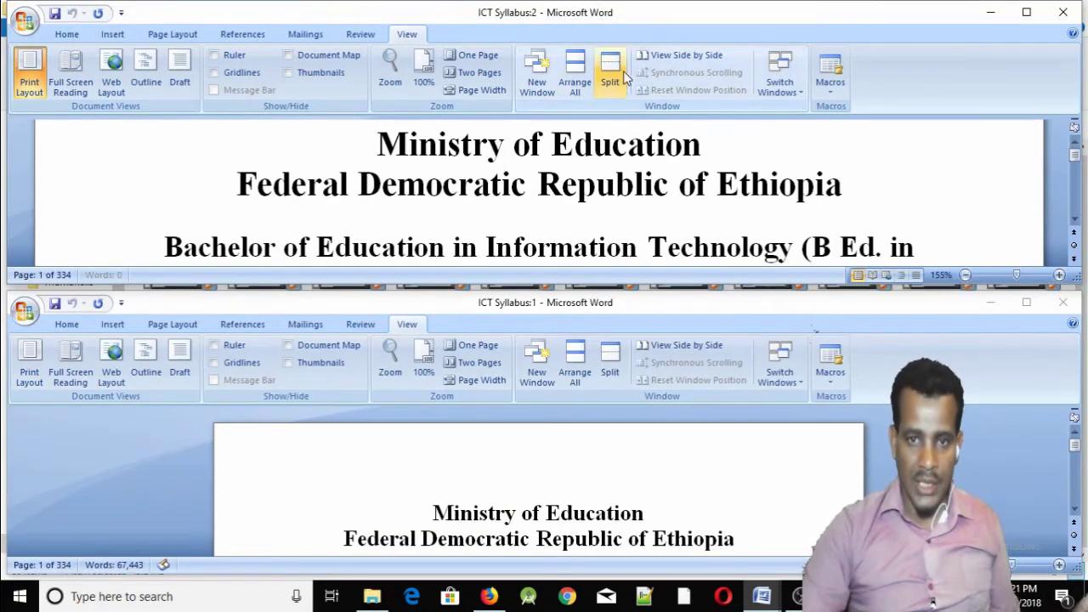
- Turn on View Side by Side for ICT Syllabus :1 and :2
left_click(677, 56)
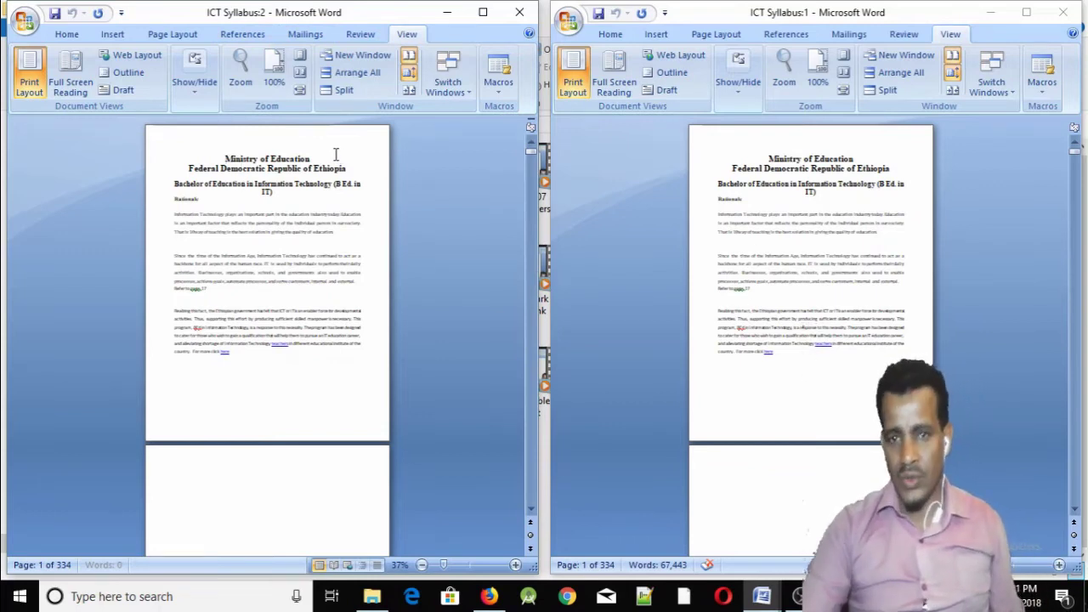
- Type 'dfdfdfdfdfdfdfdf' before the Ministry of Education title, then drag the other window aside
left_click_drag(347, 17, 380, 17)
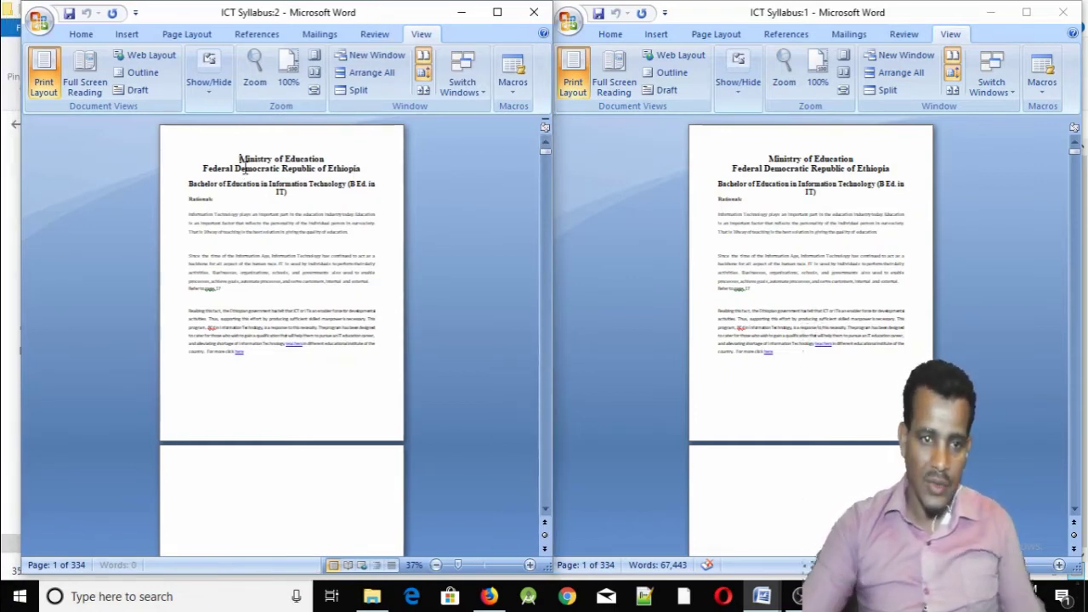
type("dfdfdfdfdfdfdfdf")
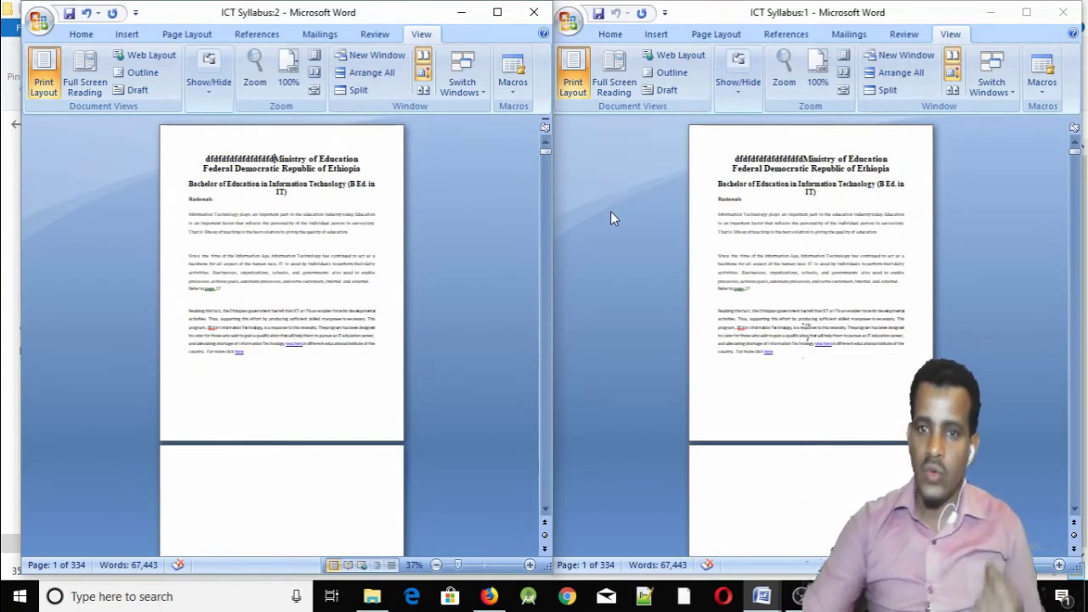
left_click(719, 17)
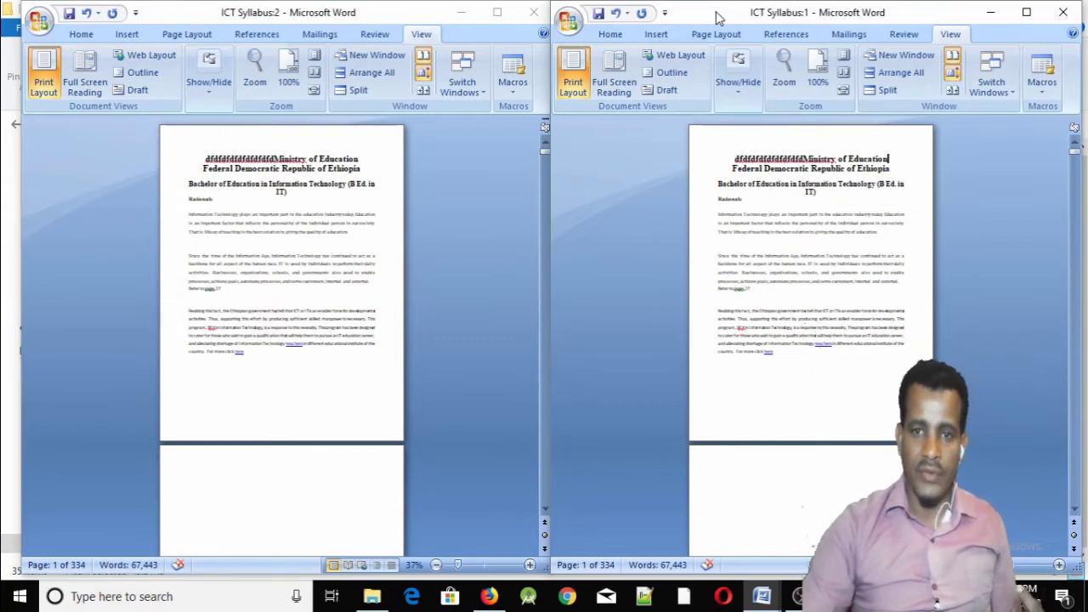
left_click_drag(716, 13, 1080, 14)
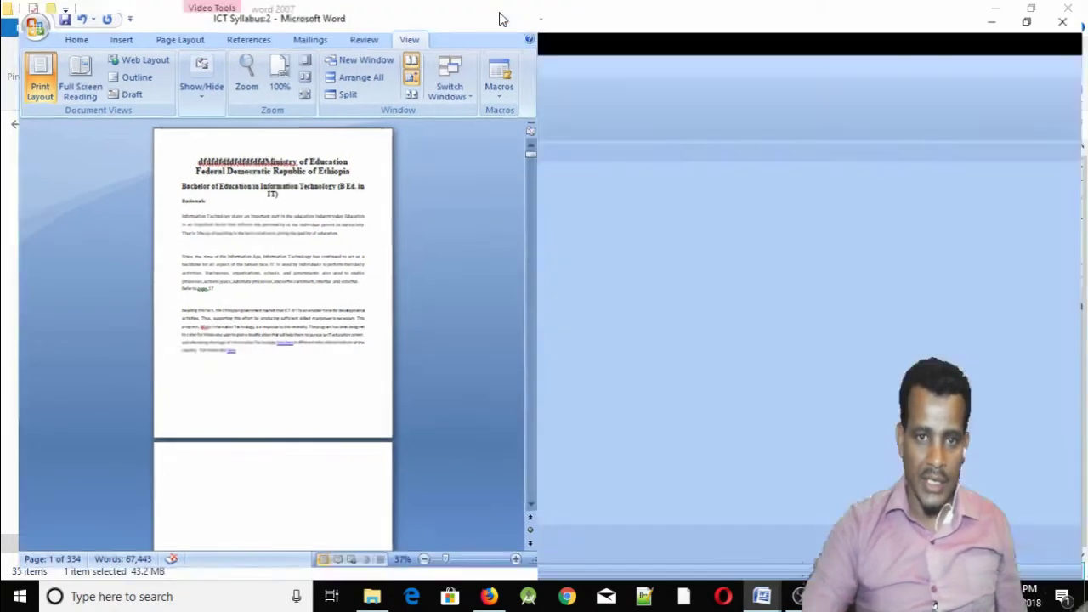
- Maximize ICT Syllabus:2 and delete the test letters before the Ministry title
left_click(498, 12)
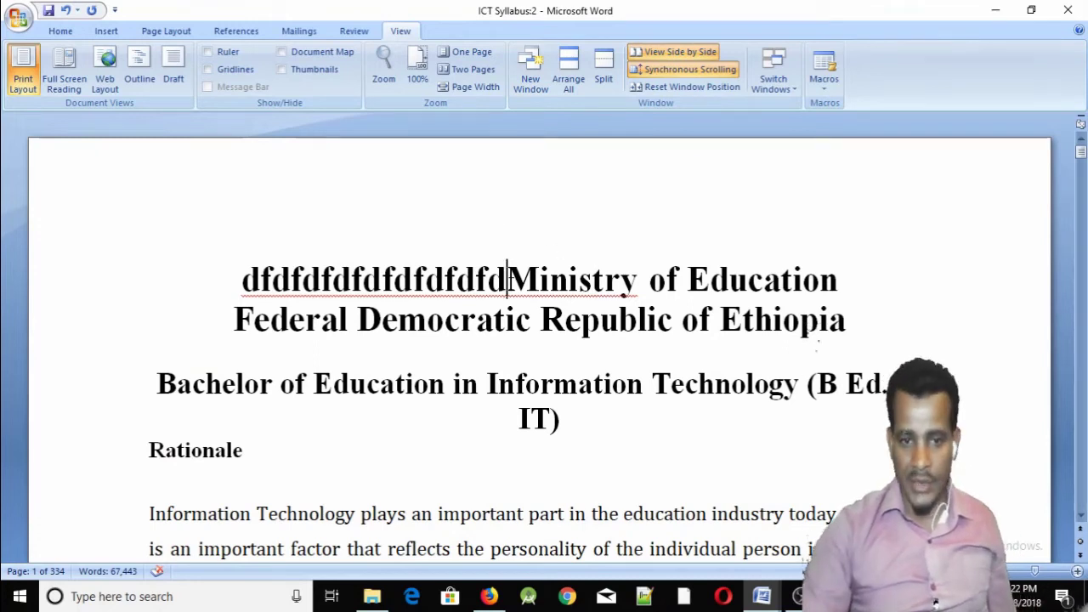
left_click_drag(508, 281, 245, 286)
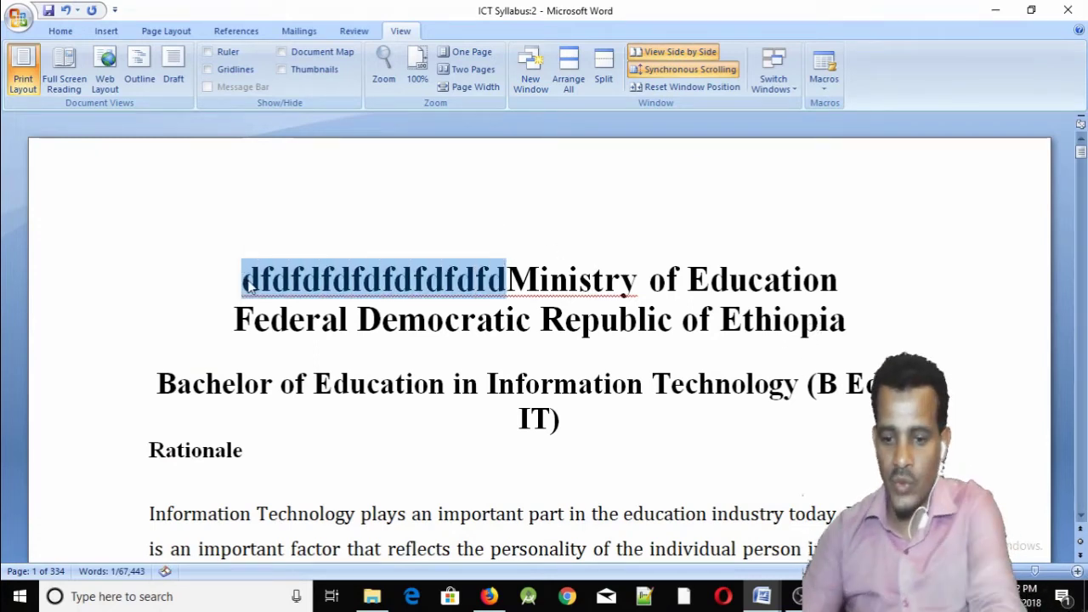
key("Delete")
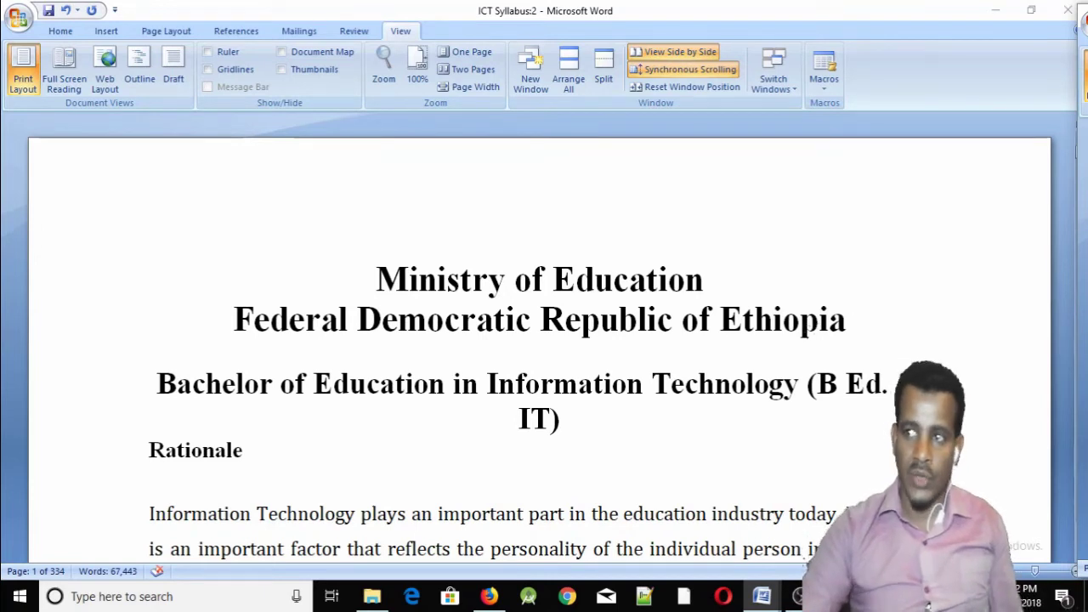
- Drag the ICT Syllabus:1 window back into view and close it
left_click_drag(1080, 195, 633, 70)
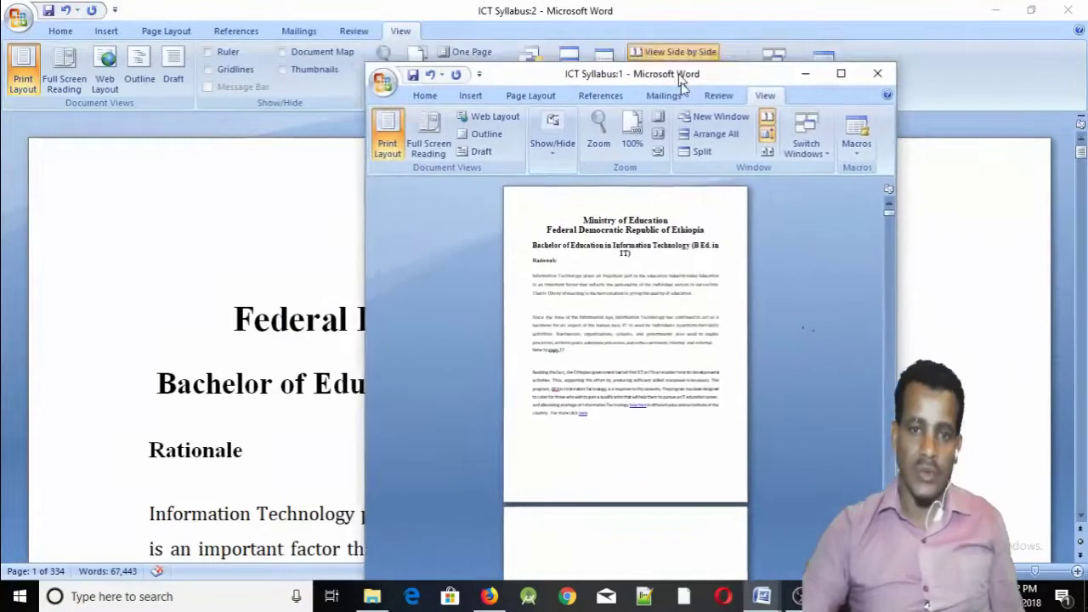
left_click_drag(633, 70, 663, 78)
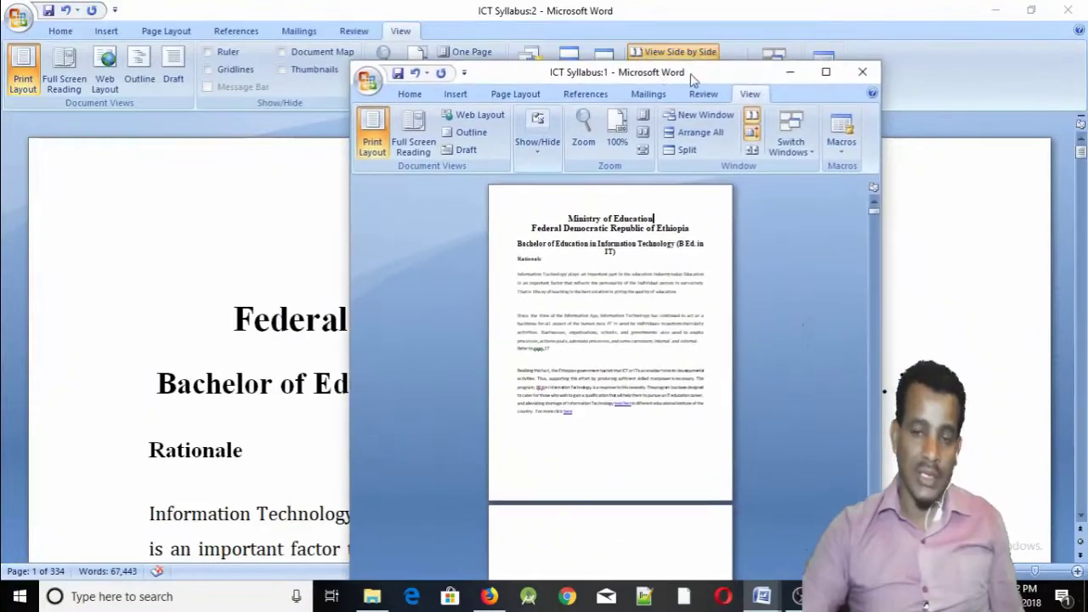
left_click(861, 76)
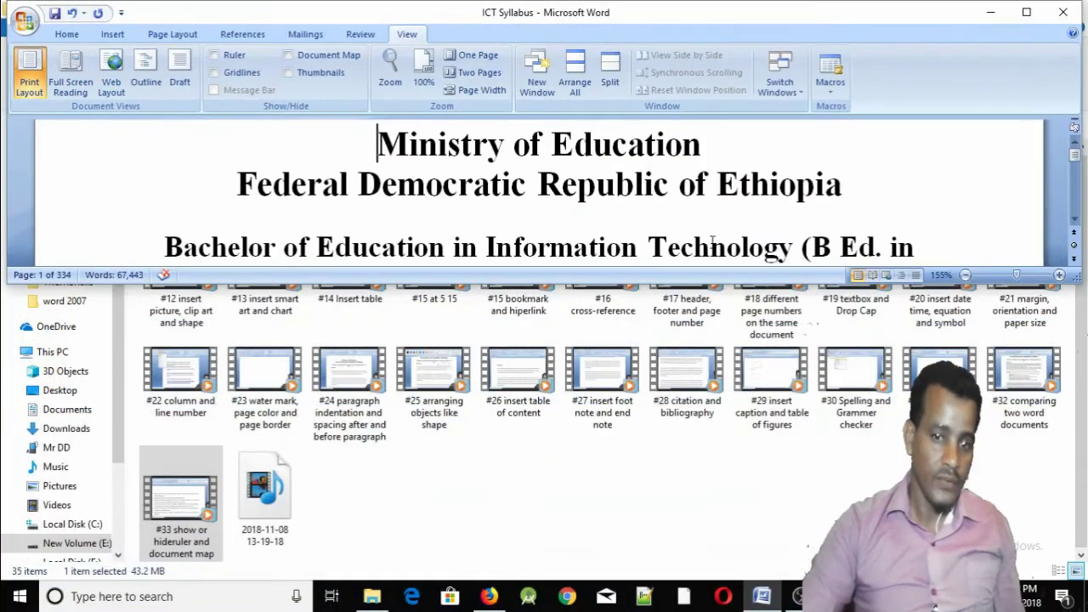
- Maximize the ICT Syllabus window so it fills the screen
left_click(1027, 12)
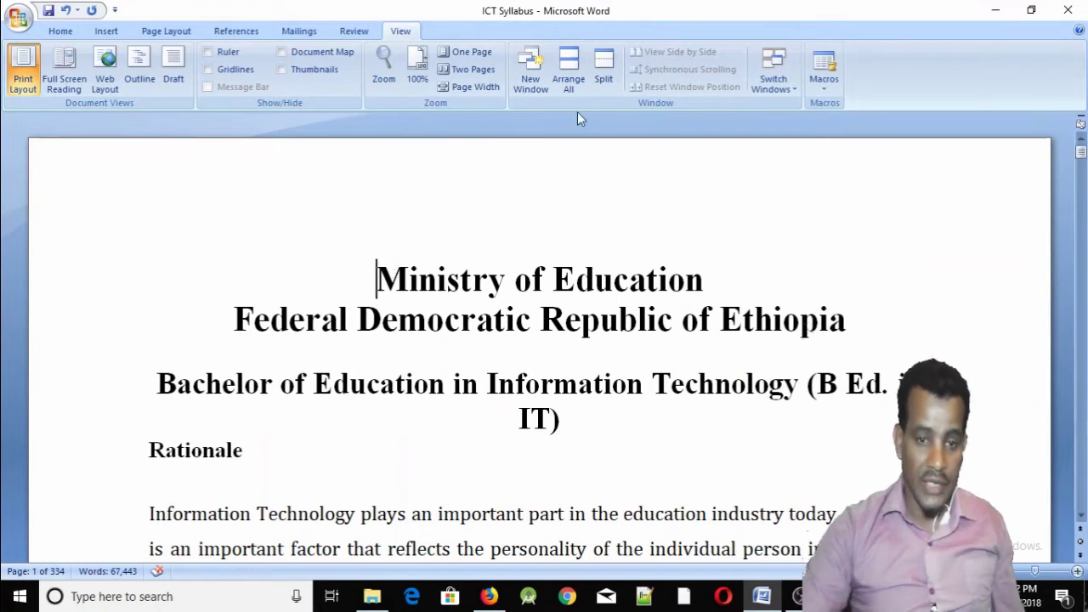
scroll(580, 335, "down", 3)
scroll(580, 336, "down", 2)
scroll(578, 335, "up", 2)
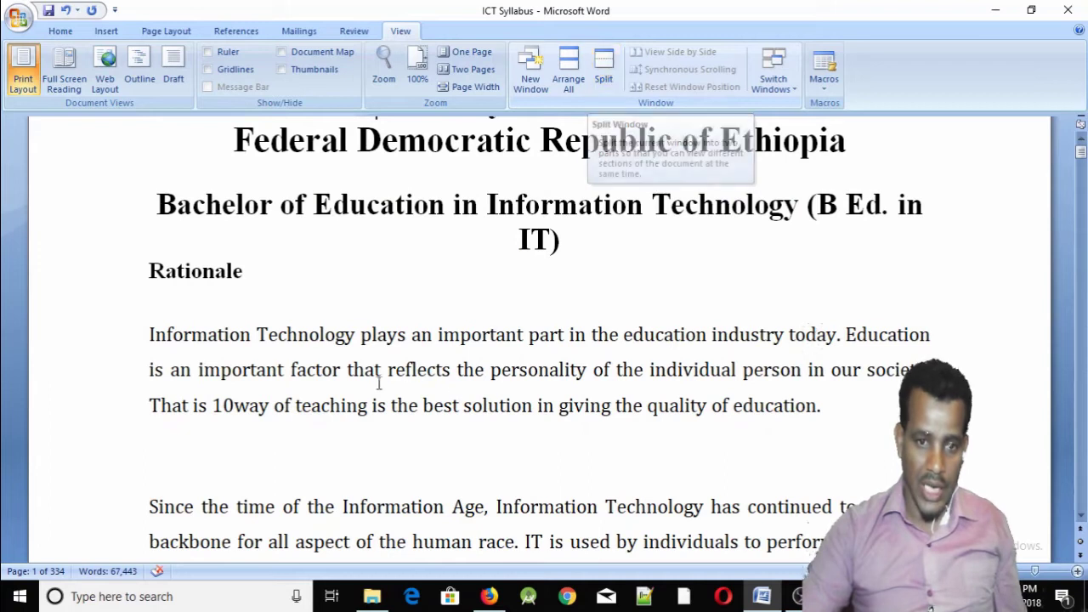
- Split the document into two panes, each scrolled to a different part
left_click(603, 70)
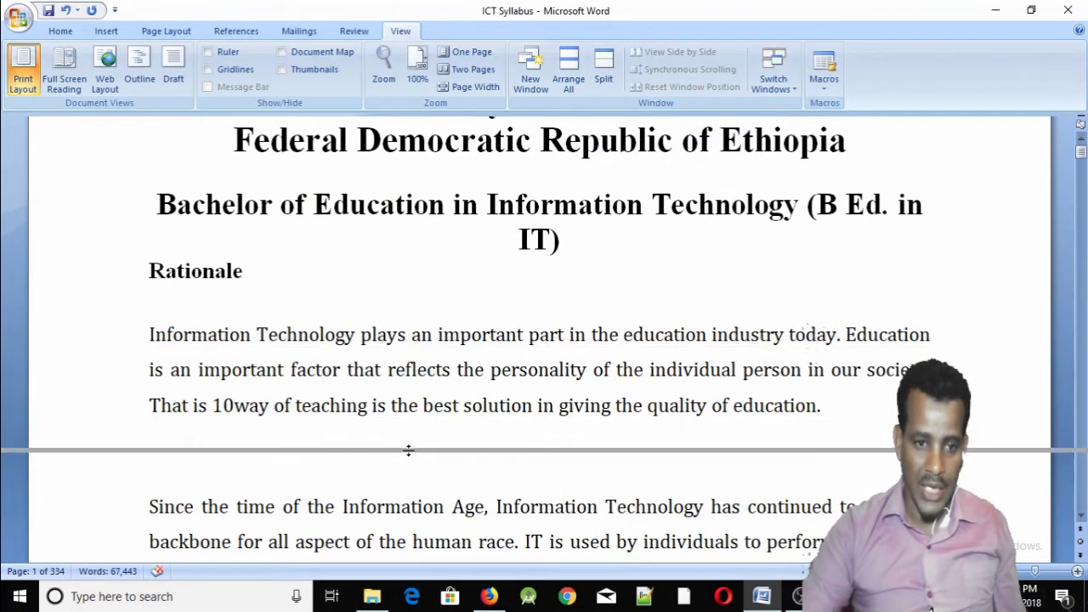
left_click(409, 451)
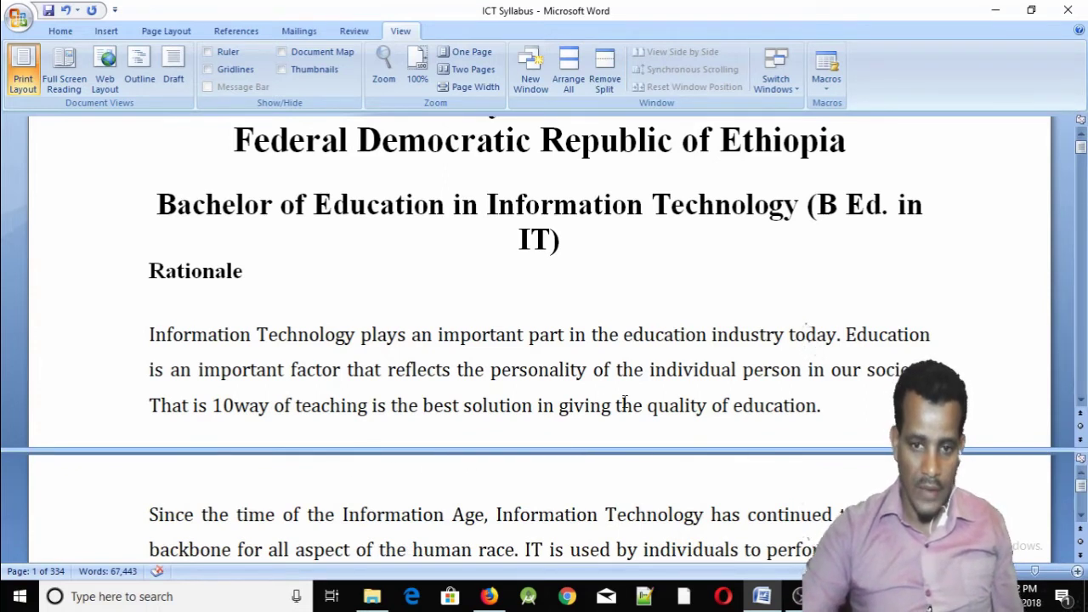
scroll(664, 399, "down", 2)
scroll(665, 389, "down", 1)
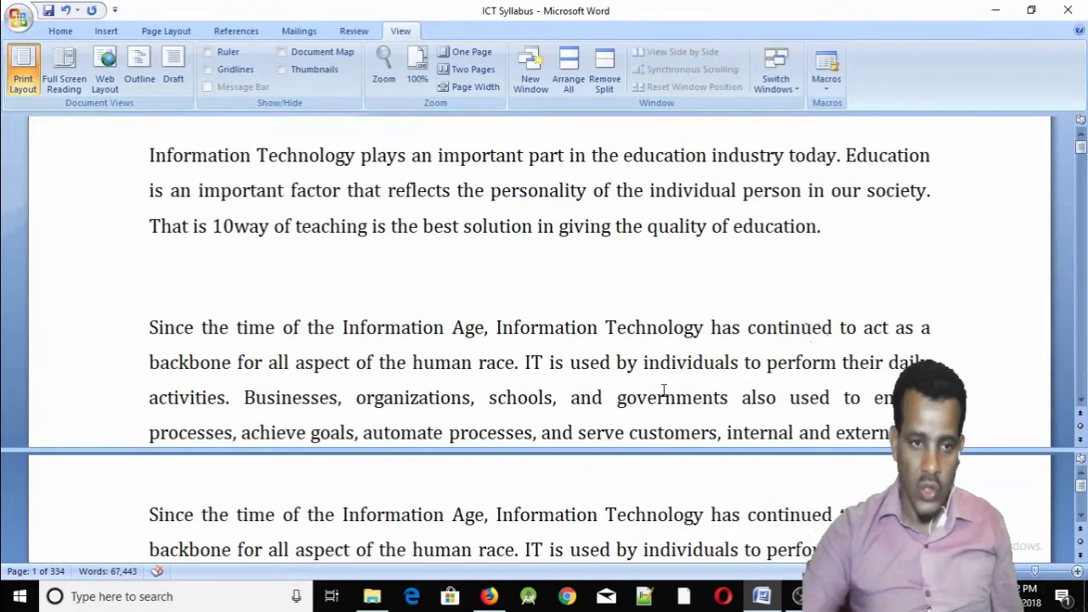
scroll(663, 390, "up", 4)
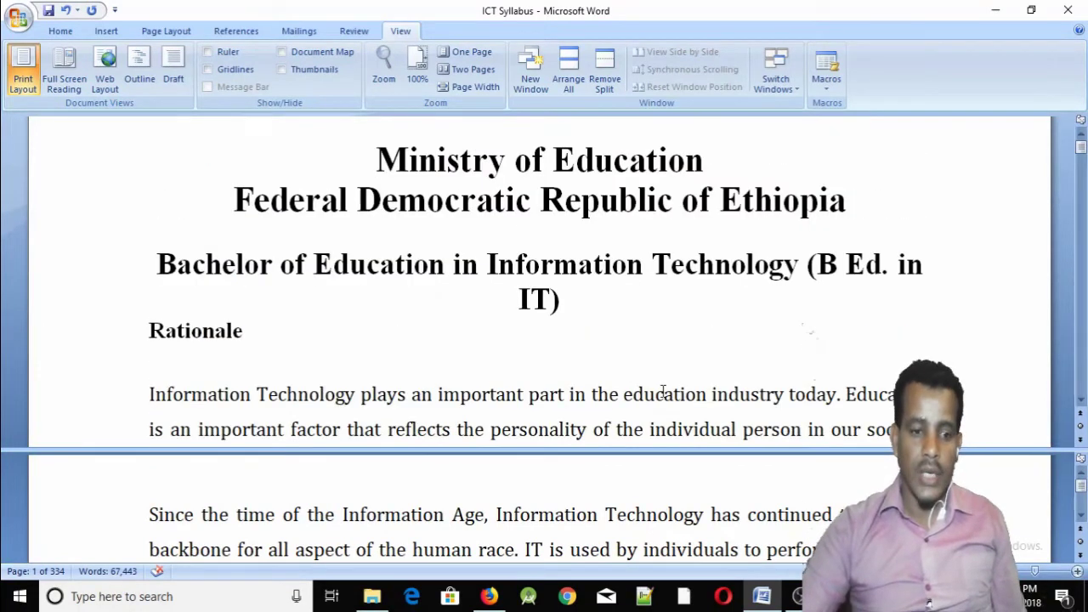
scroll(403, 406, "down", 1)
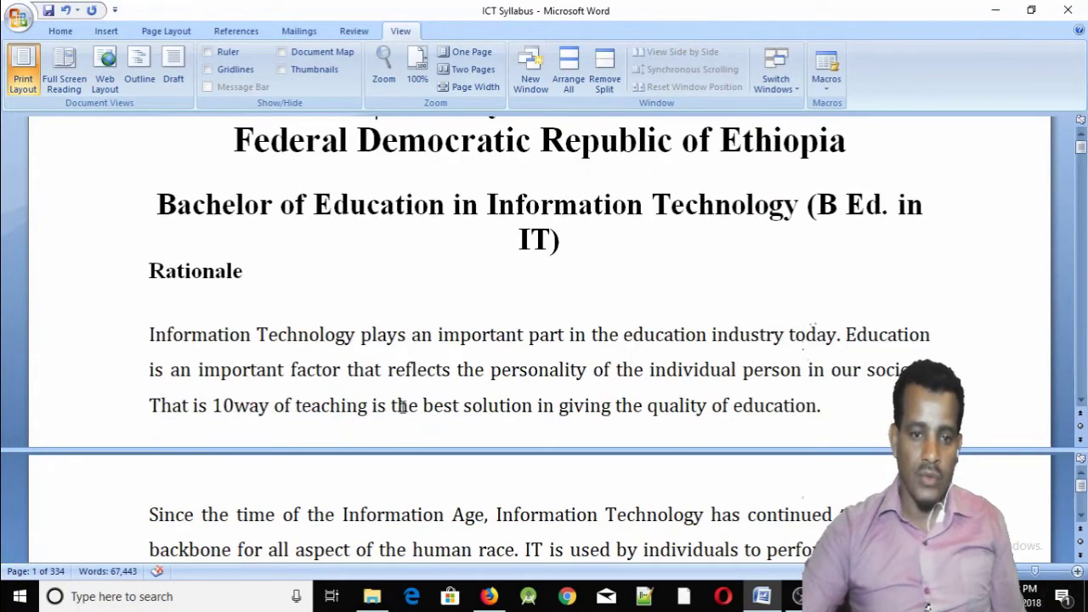
- Copy the words 'Since the time' from the lower pane
left_click(241, 514)
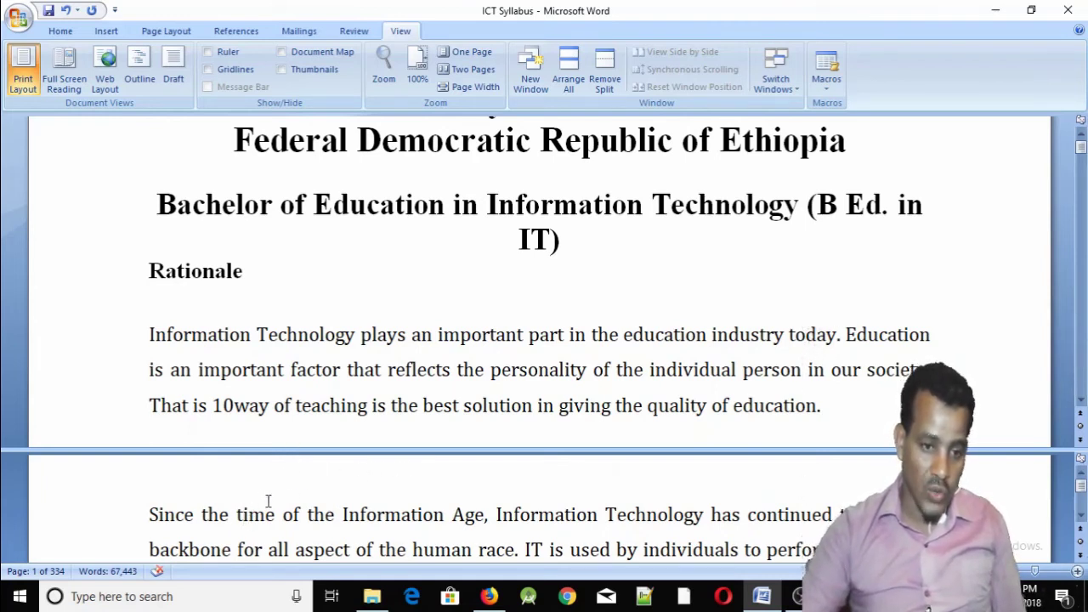
left_click_drag(157, 520, 246, 529)
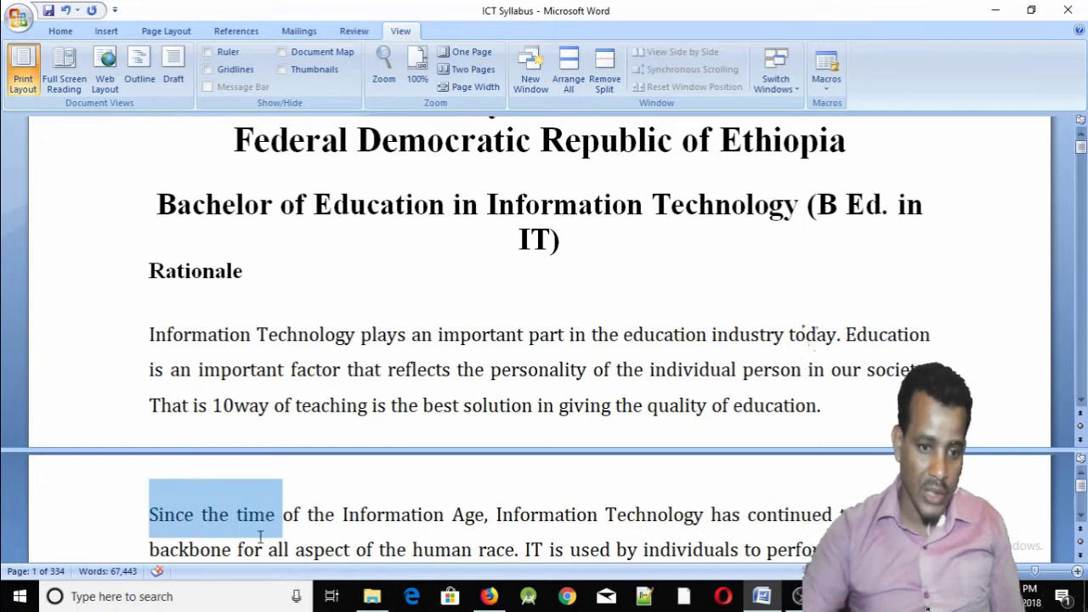
right_click(276, 527)
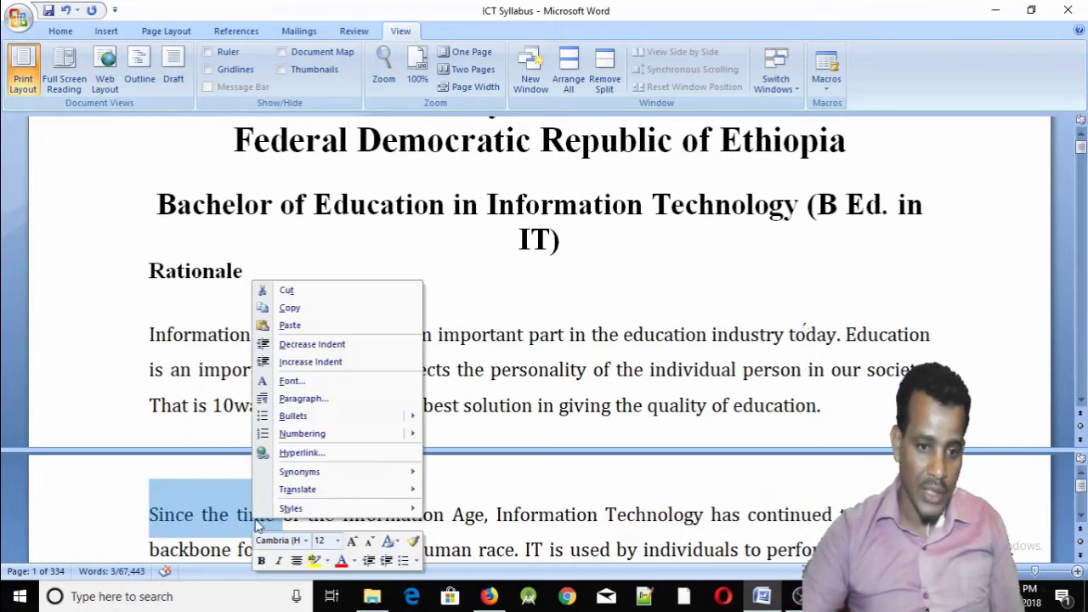
left_click(292, 308)
left_click(151, 336)
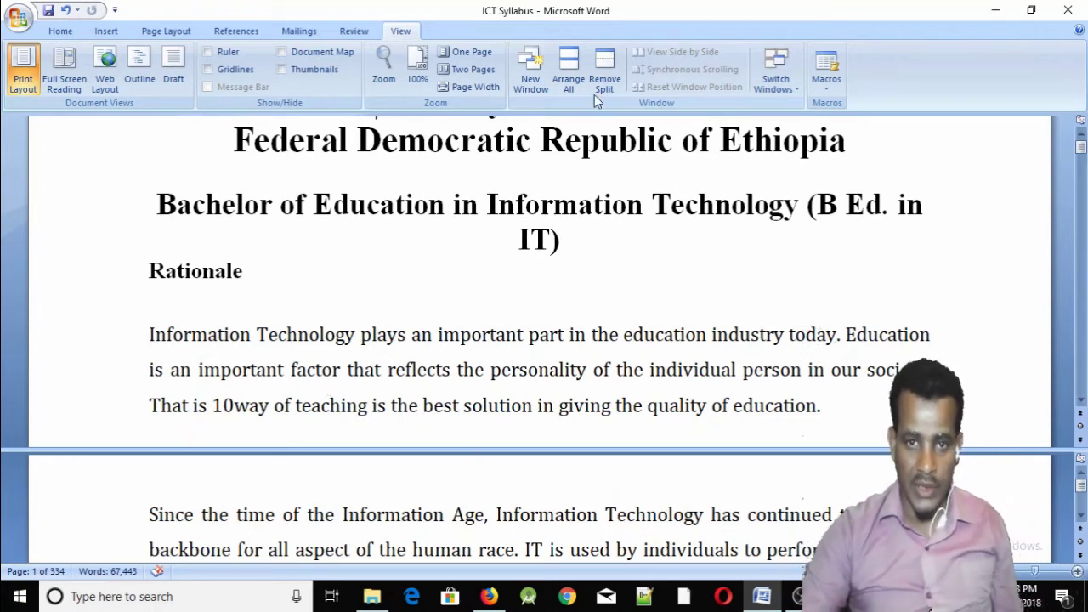
- Remove the split so the ICT Syllabus shows in a single pane
left_click(594, 94)
left_click(557, 246)
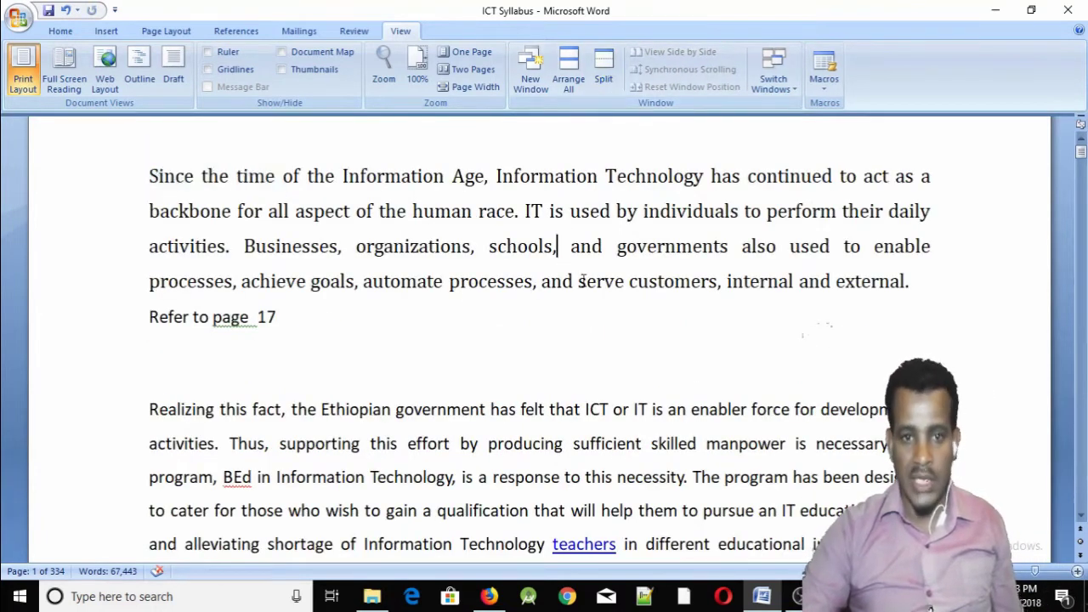
scroll(610, 333, "up", 3)
scroll(610, 332, "up", 3)
scroll(610, 338, "up", 1)
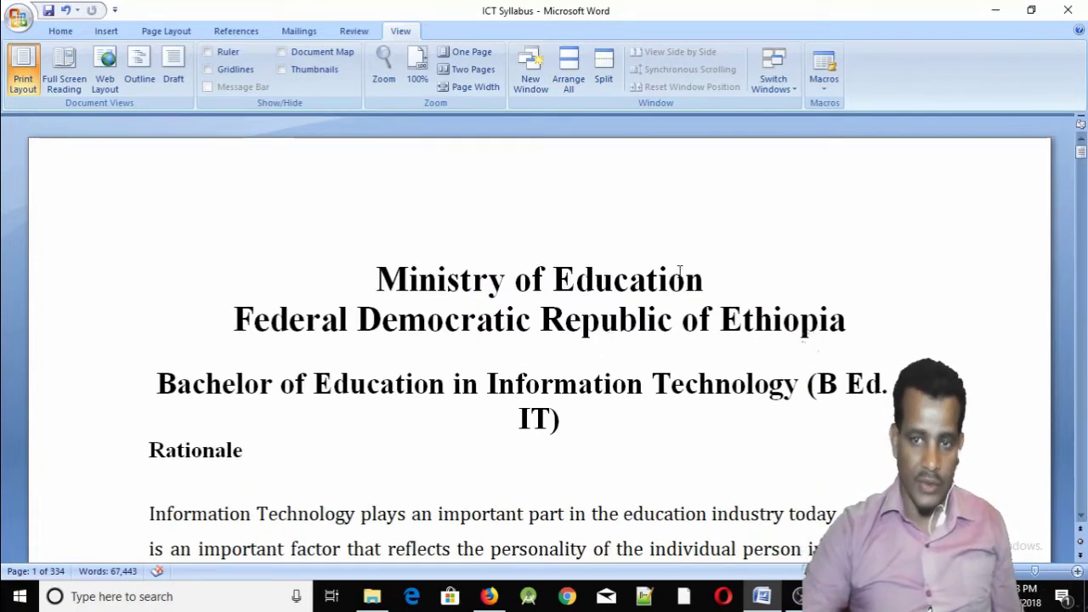
scroll(679, 293, "down", 5)
scroll(685, 298, "up", 5)
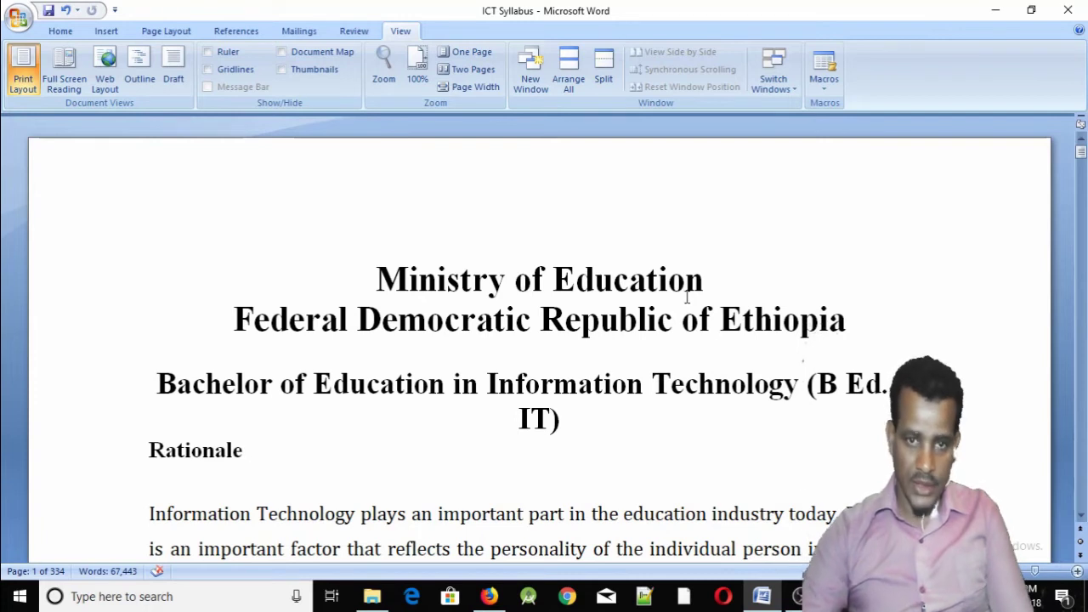
- Show the Switch Windows list of open document windows
scroll(687, 295, "down", 3)
scroll(692, 289, "down", 2)
scroll(696, 293, "down", 4)
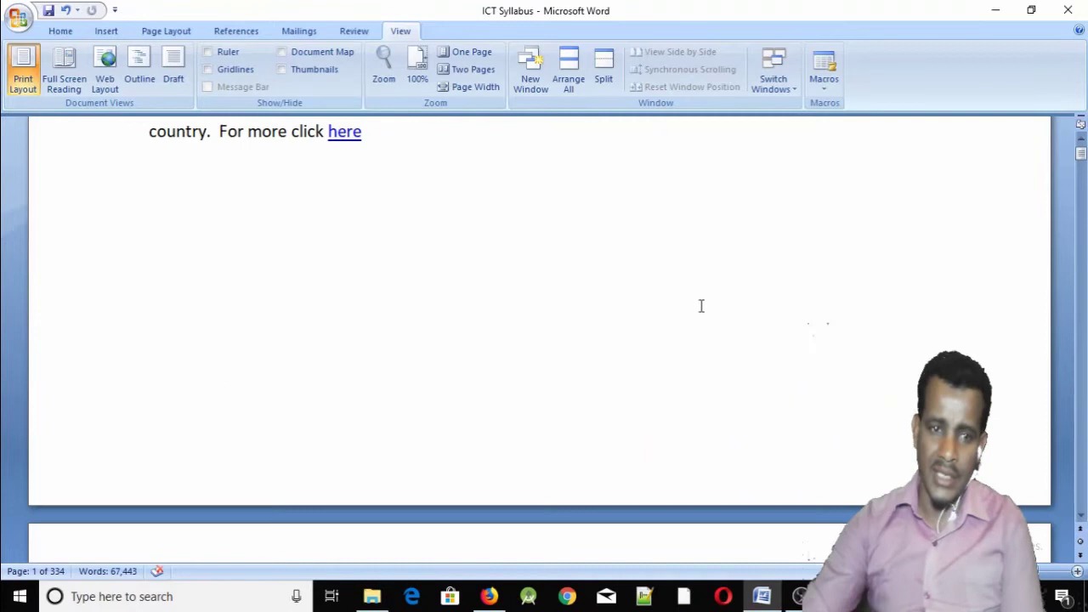
scroll(697, 308, "up", 5)
scroll(688, 306, "up", 4)
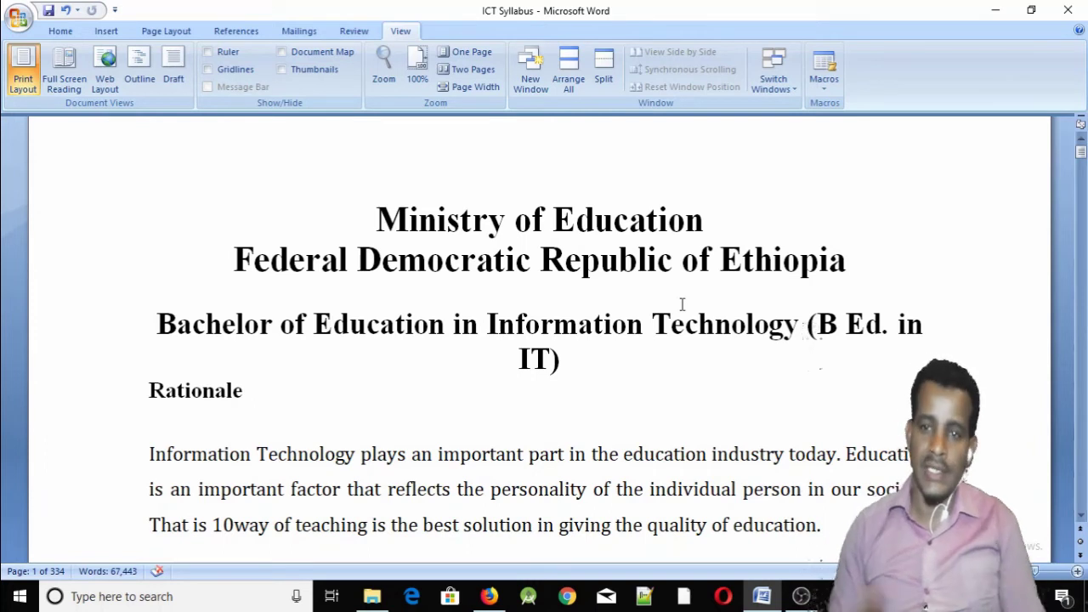
left_click(791, 85)
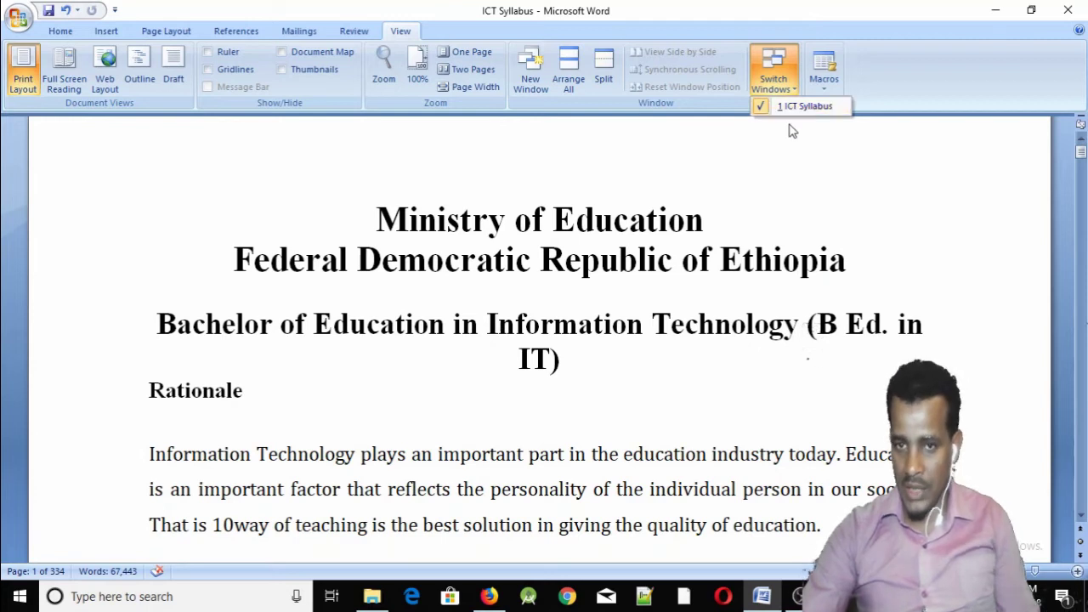
left_click(825, 89)
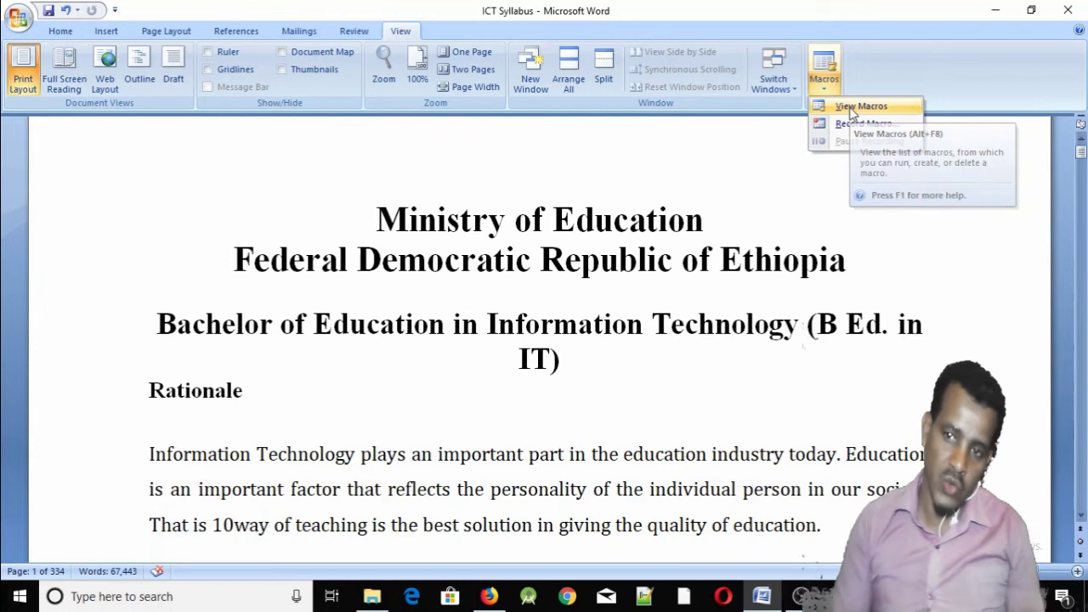
left_click(693, 262)
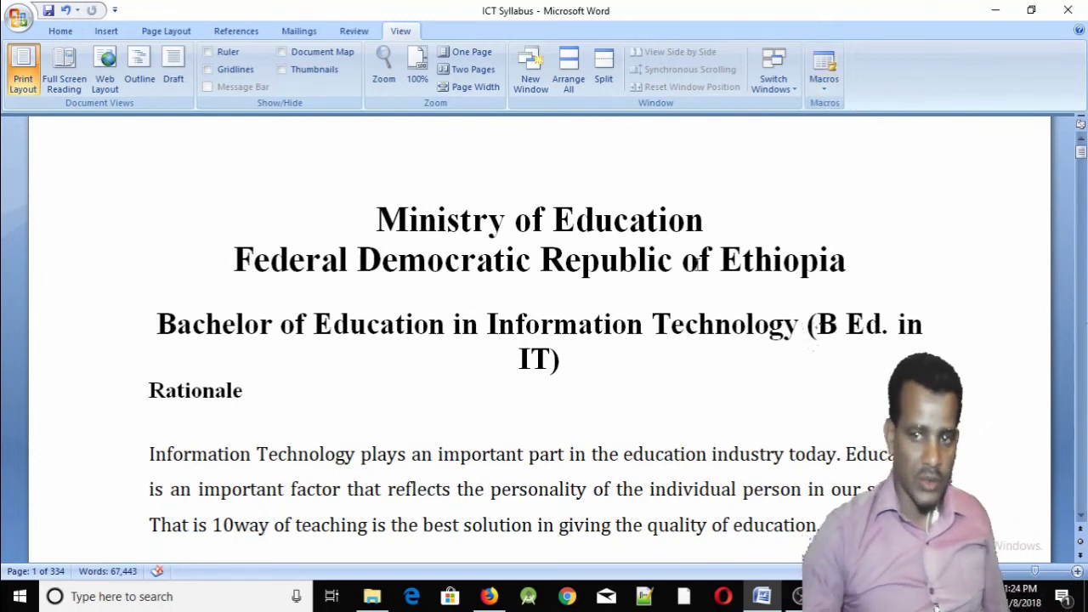